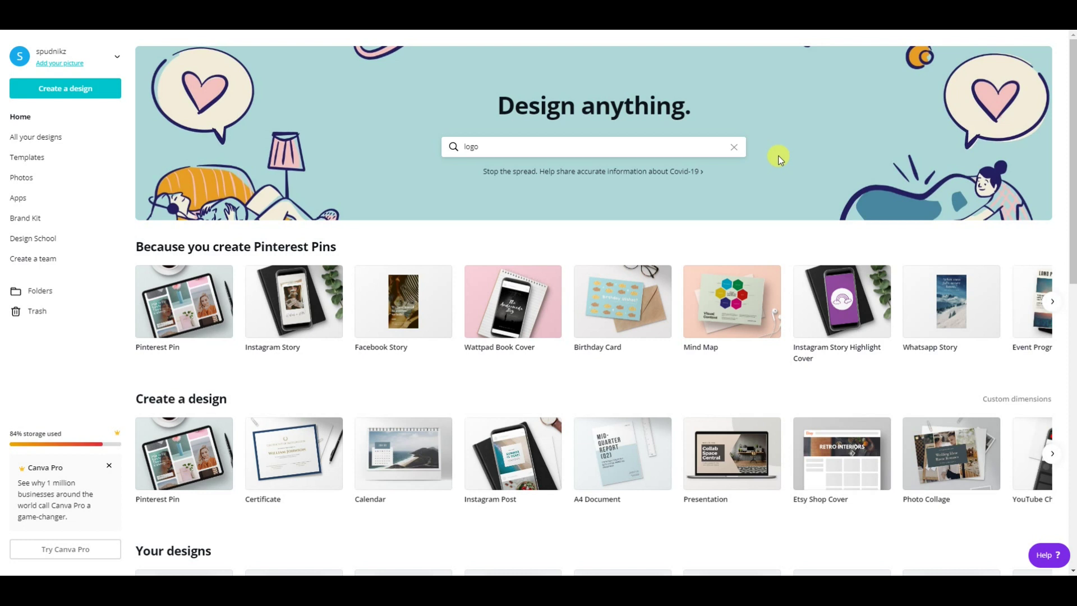
- Search Canva for 'logo' templates by picking the recent 'logo' suggestion
click(635, 145)
key(BackSpace)
key(BackSpace)
key(BackSpace)
key(BackSpace)
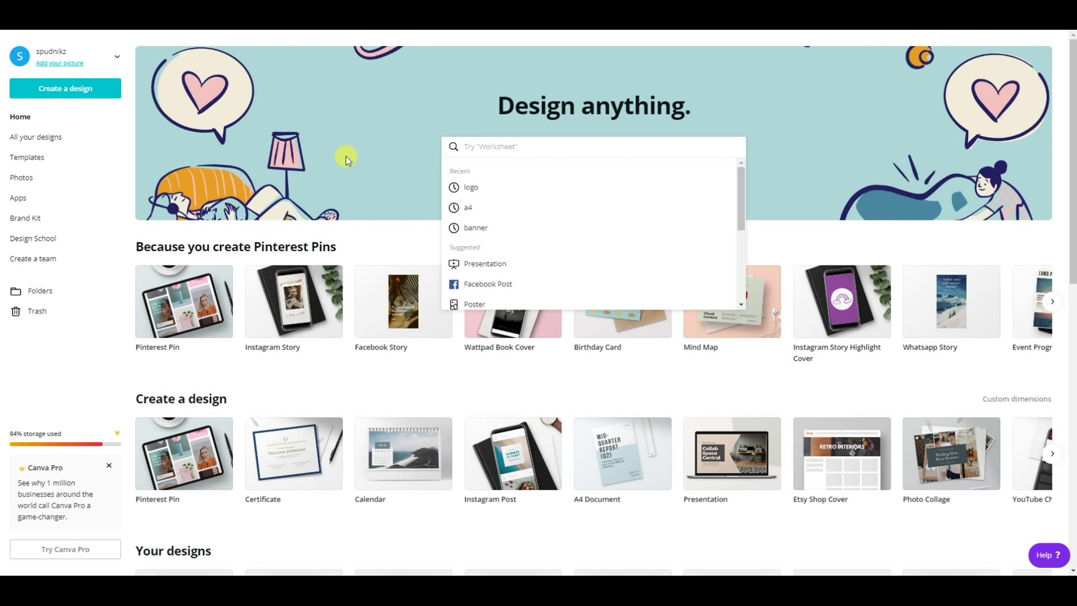
click(472, 186)
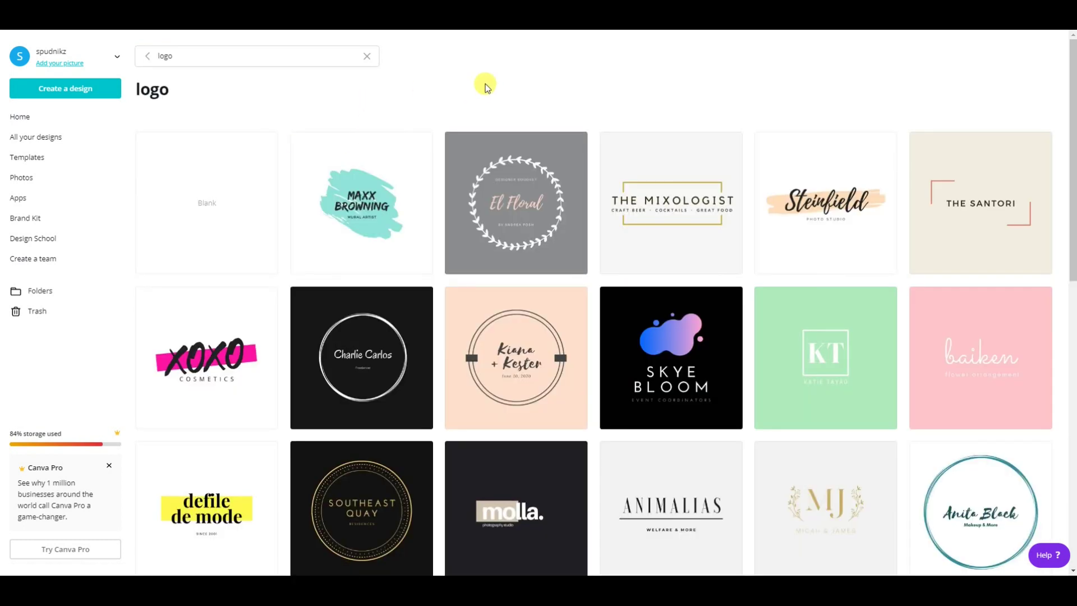
- Scroll through the logo results to the Pink and Maroon Lush Lashes beauty template
scroll(485, 84, down, 5)
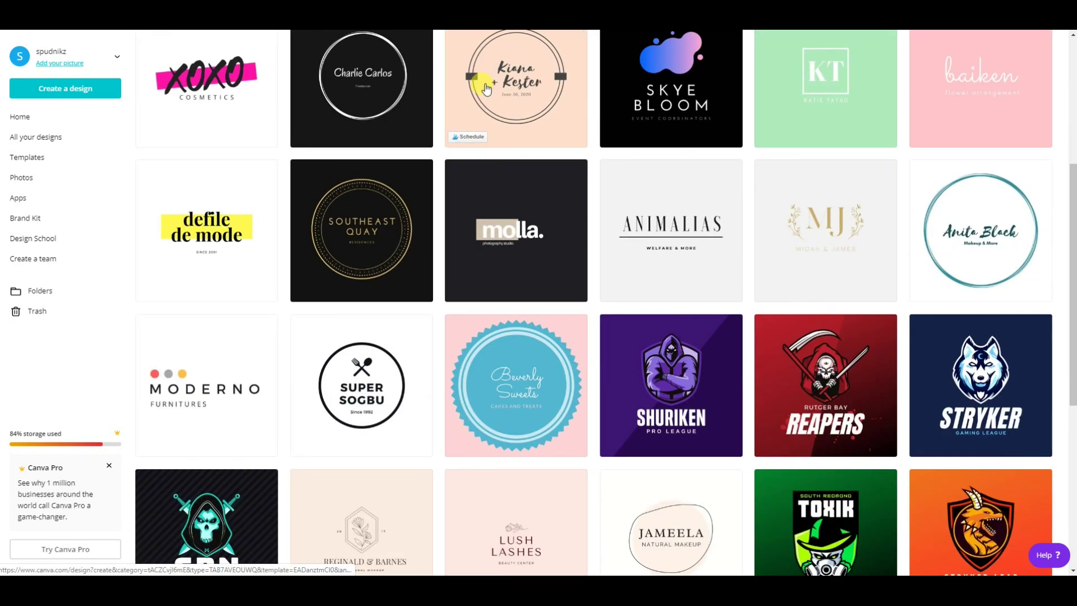
scroll(485, 88, down, 2)
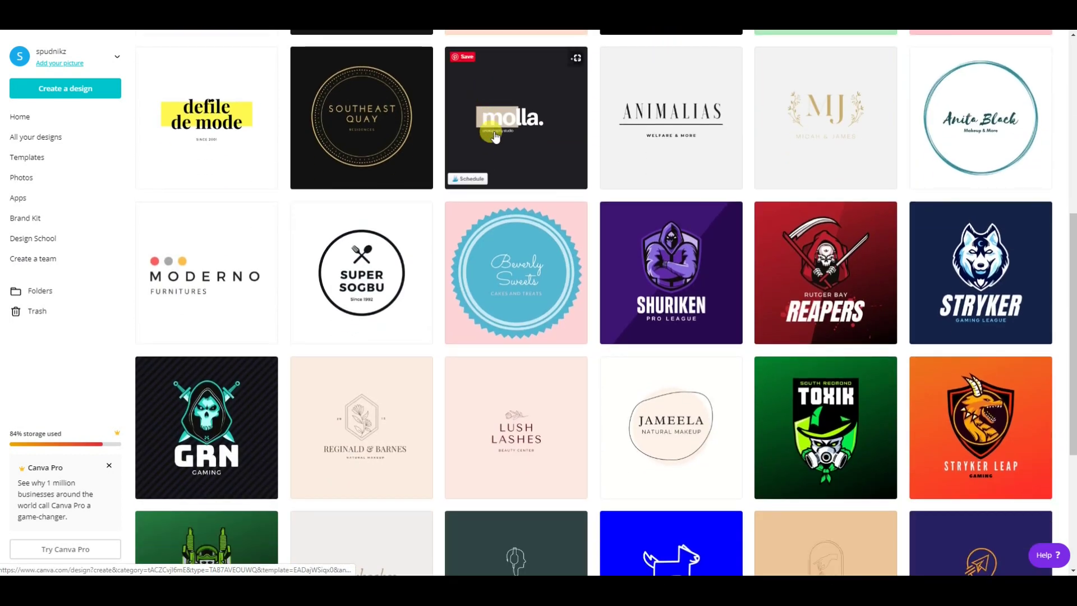
scroll(493, 136, down, 5)
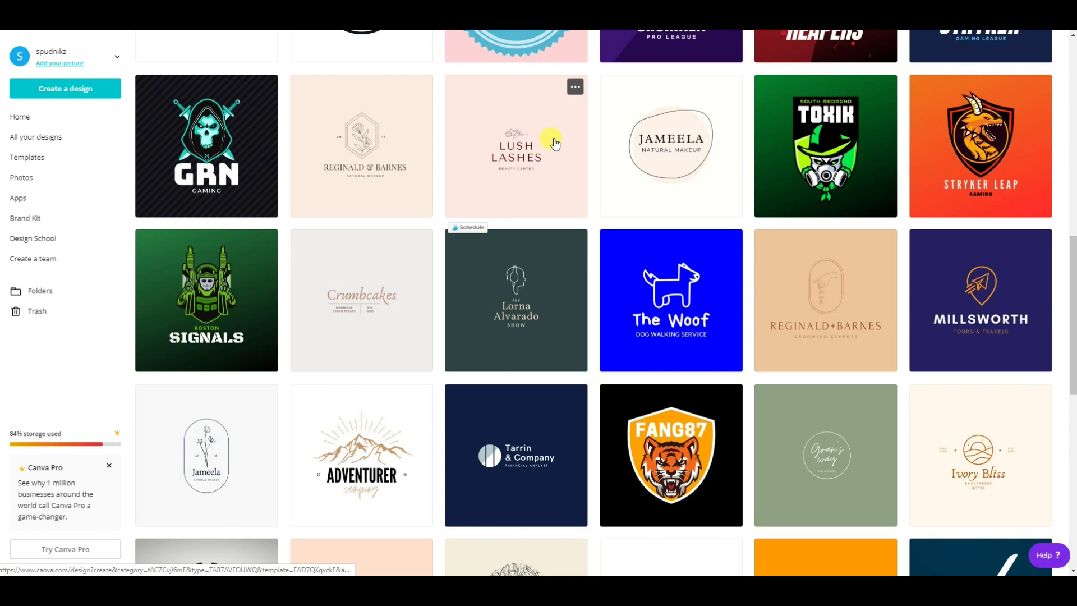
scroll(678, 139, down, 1)
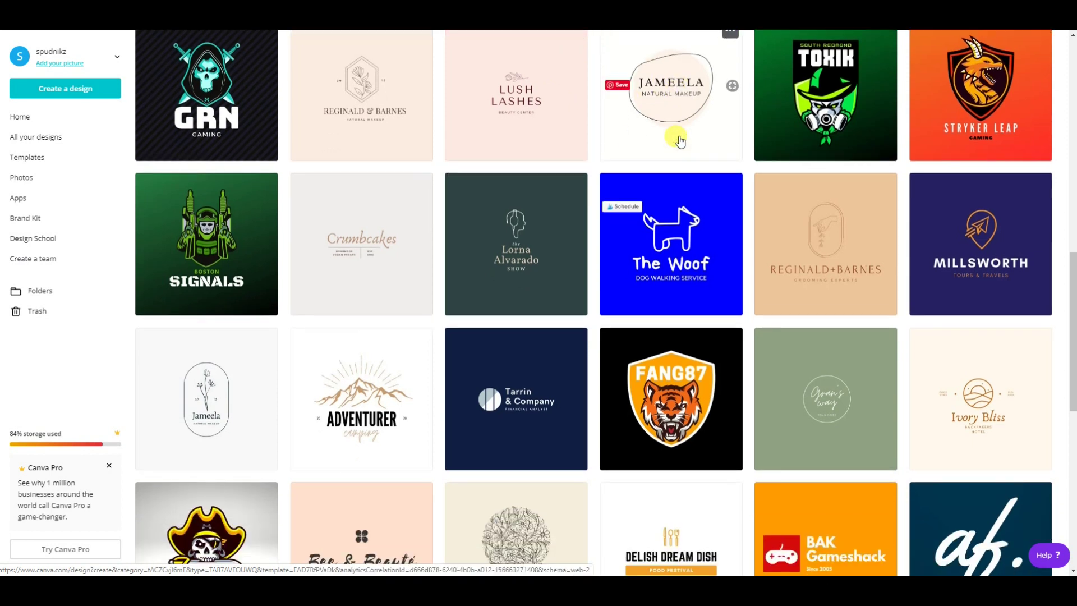
scroll(680, 140, down, 3)
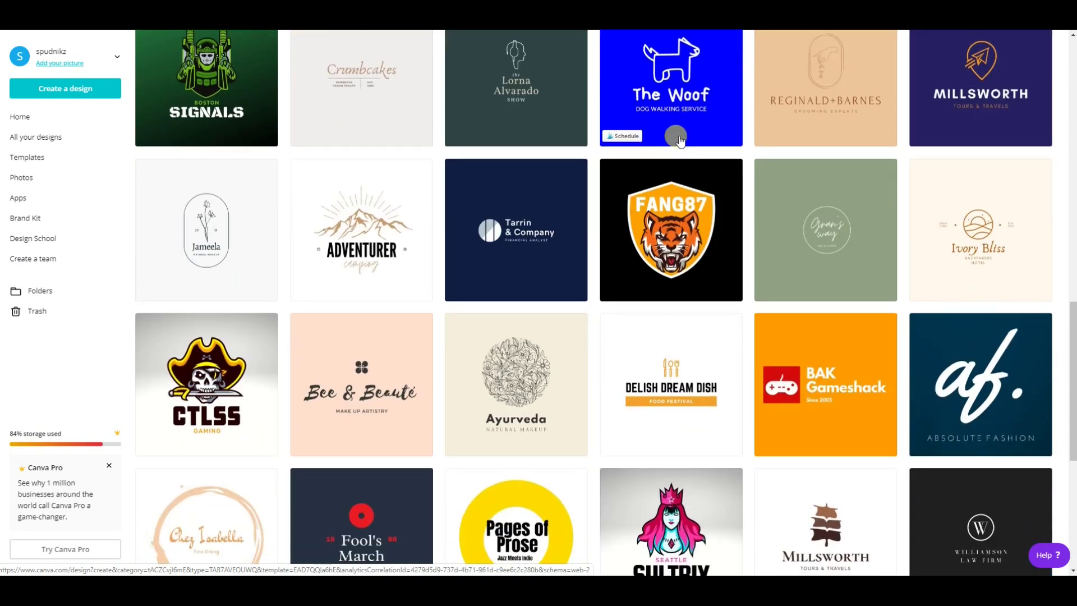
scroll(678, 140, down, 4)
scroll(680, 146, up, 8)
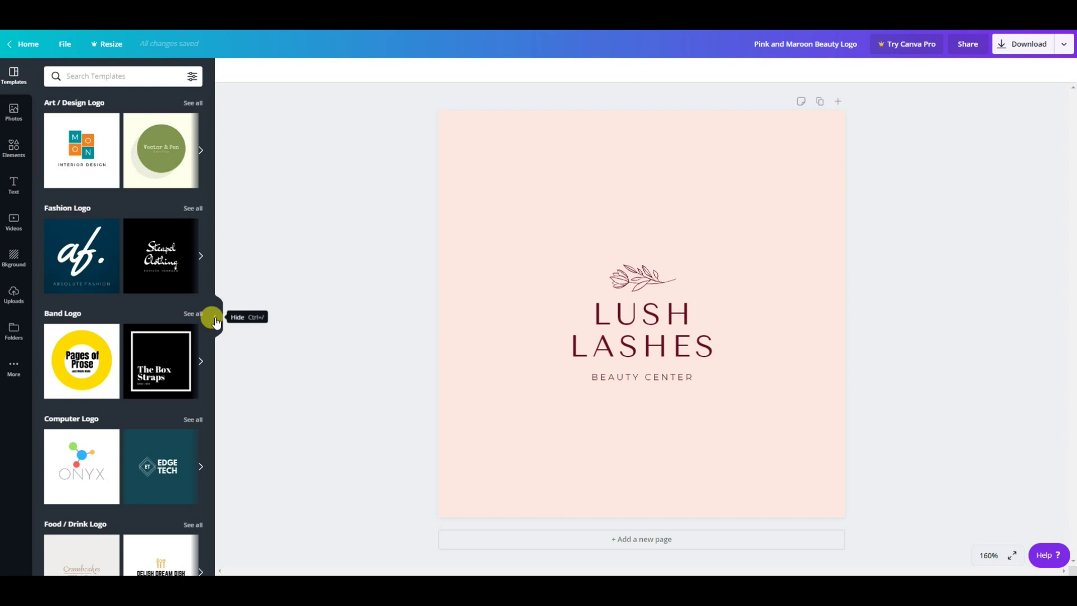
- Open the Elements library and search icons and shapes for 'skincare'
click(618, 335)
click(12, 180)
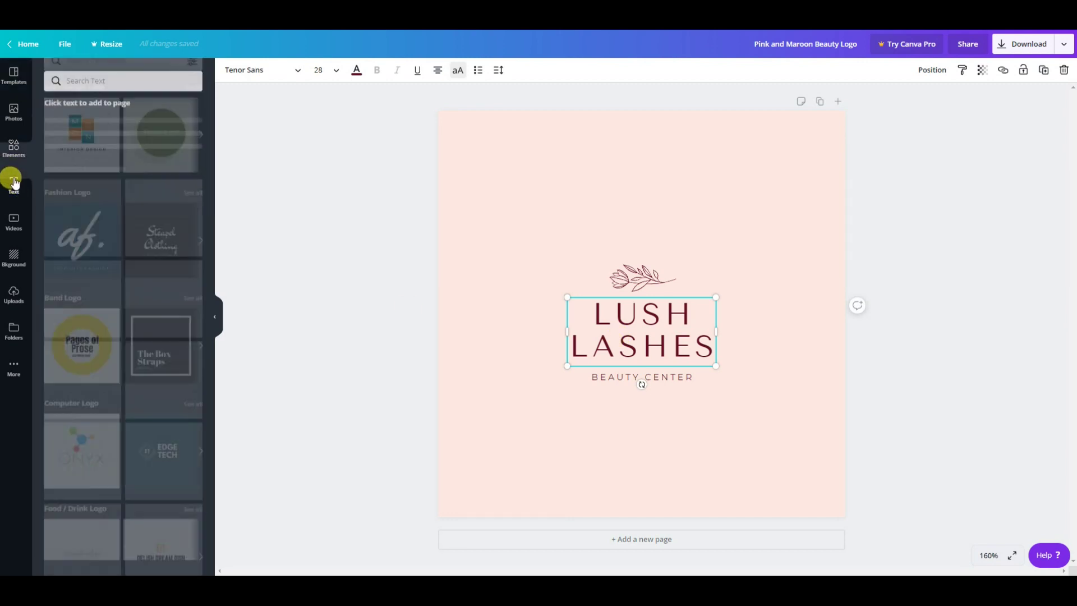
click(13, 148)
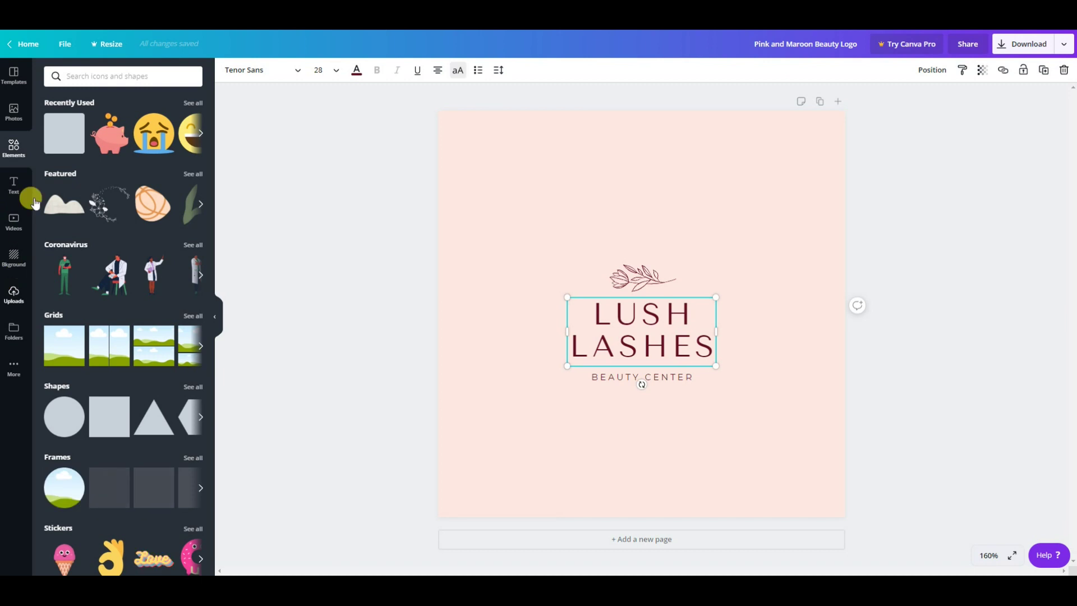
click(143, 74)
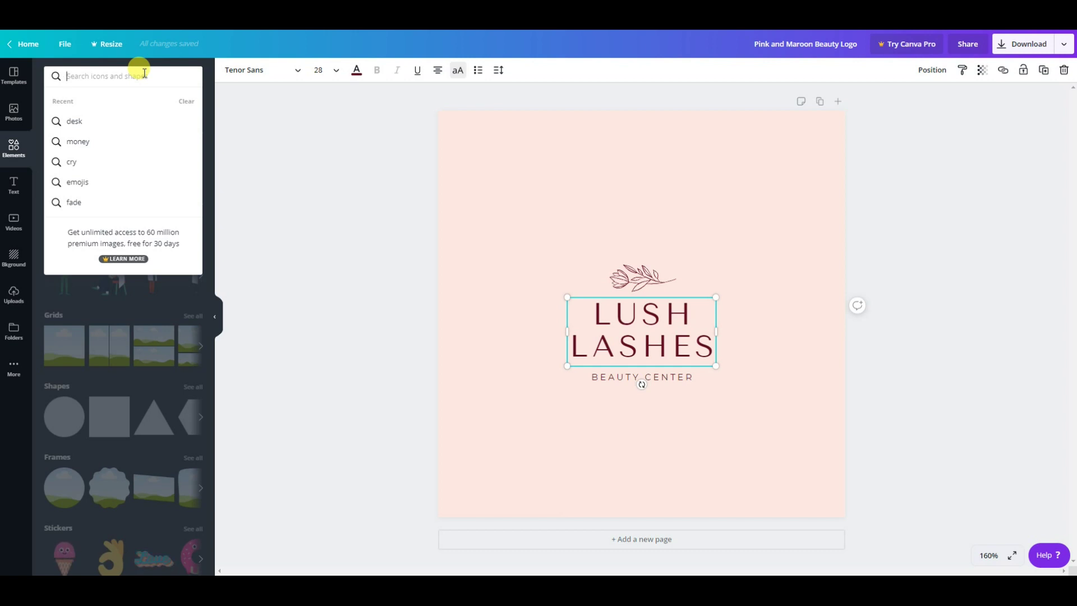
text(skincare)
key(Return)
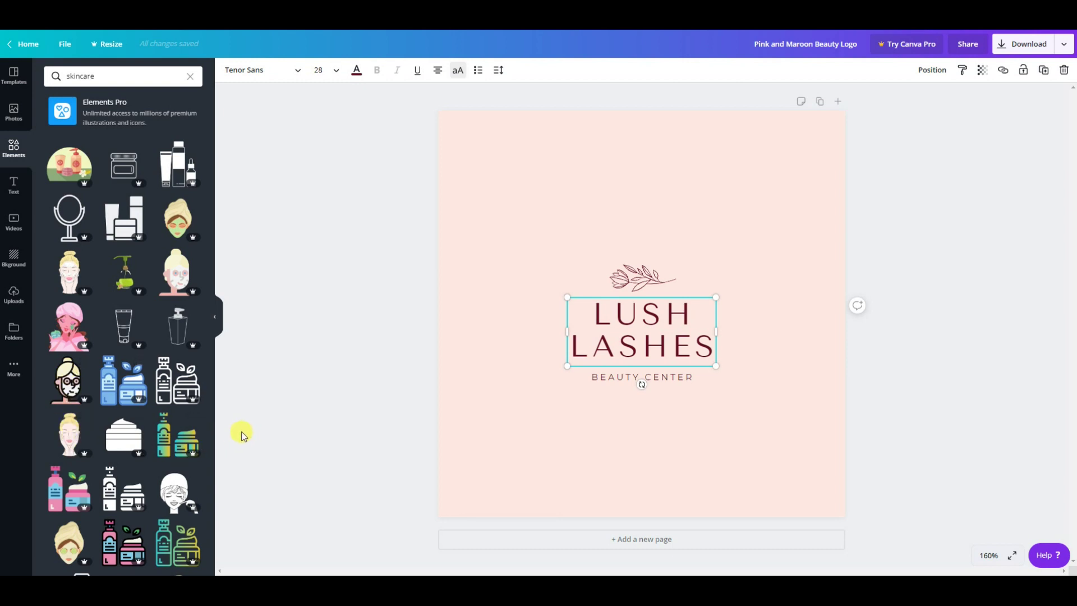
- Browse the skincare element results, then select the search term to replace it
scroll(199, 445, down, 5)
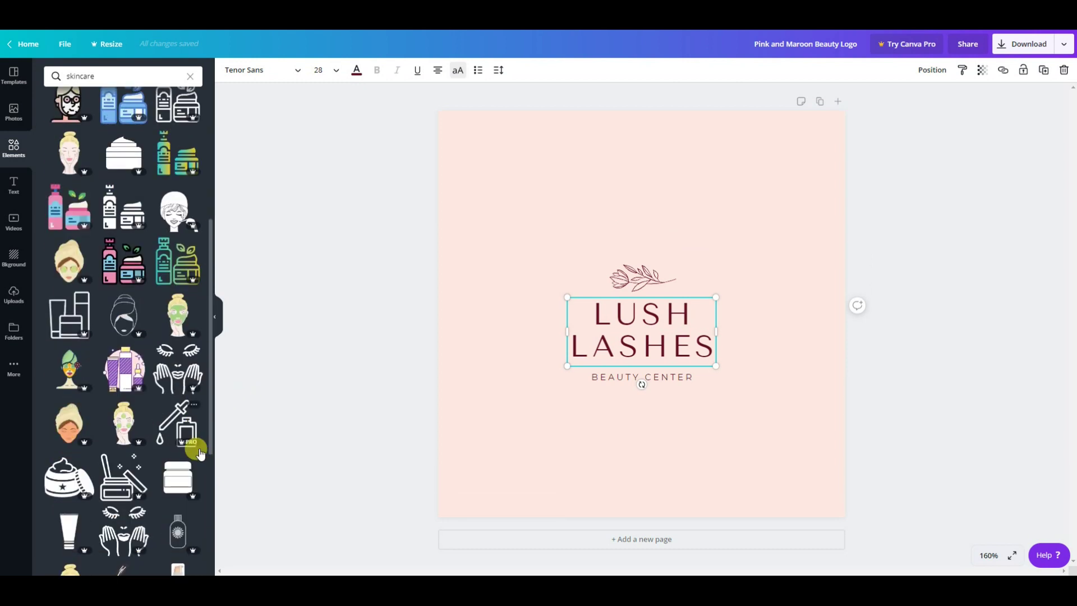
scroll(199, 453, down, 1)
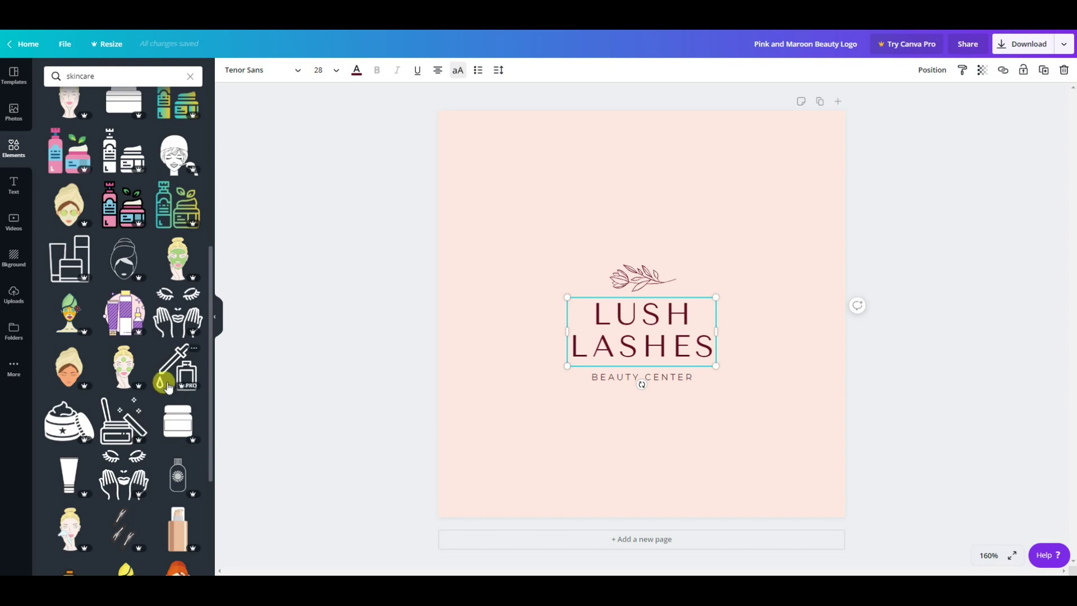
scroll(164, 387, down, 3)
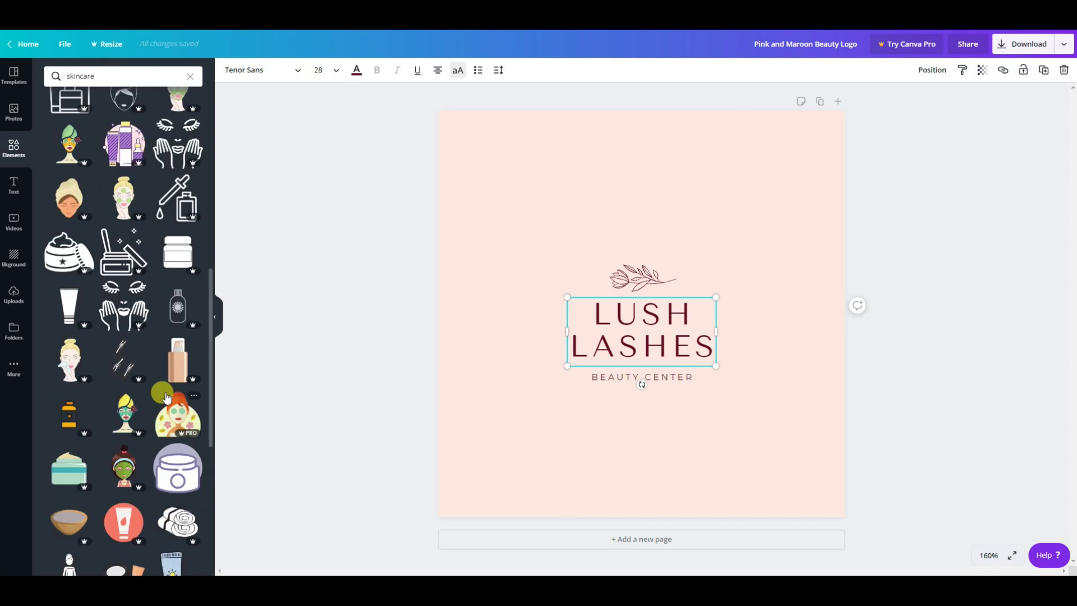
scroll(129, 383, down, 3)
scroll(100, 329, down, 3)
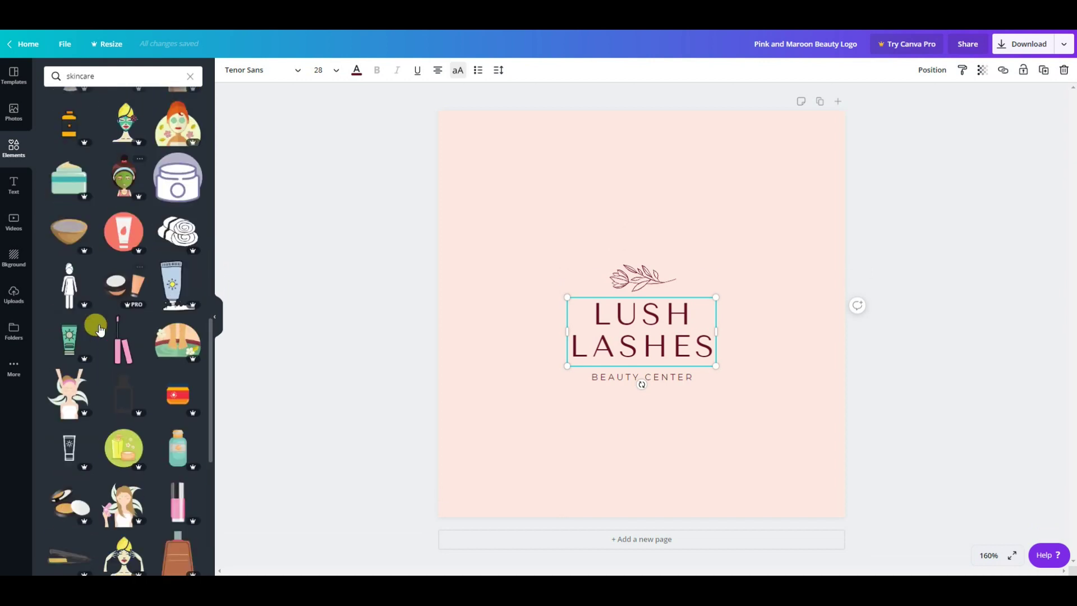
scroll(159, 355, up, 10)
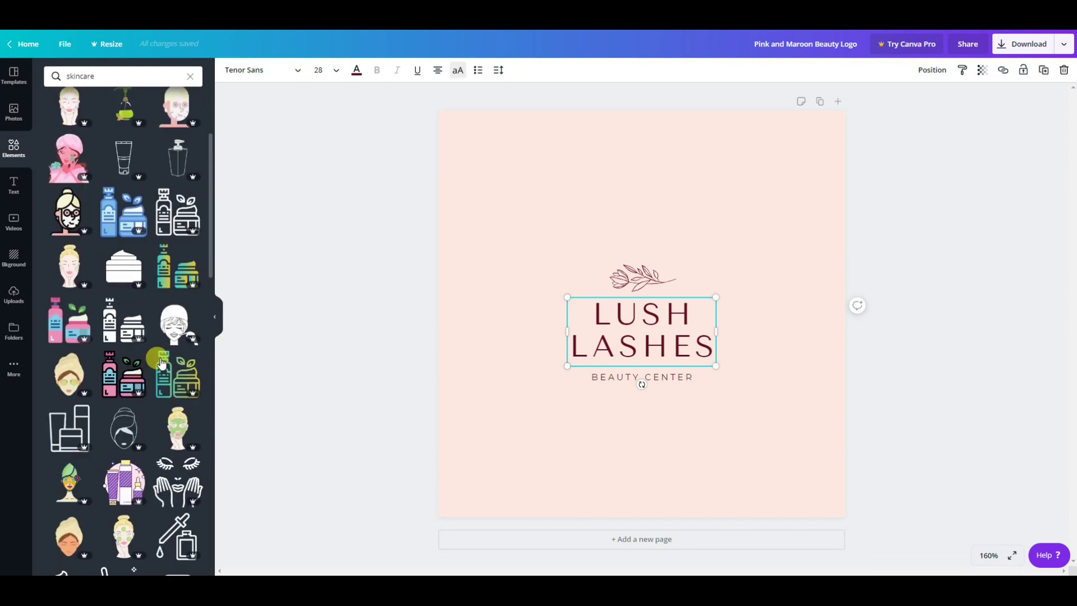
click(110, 75)
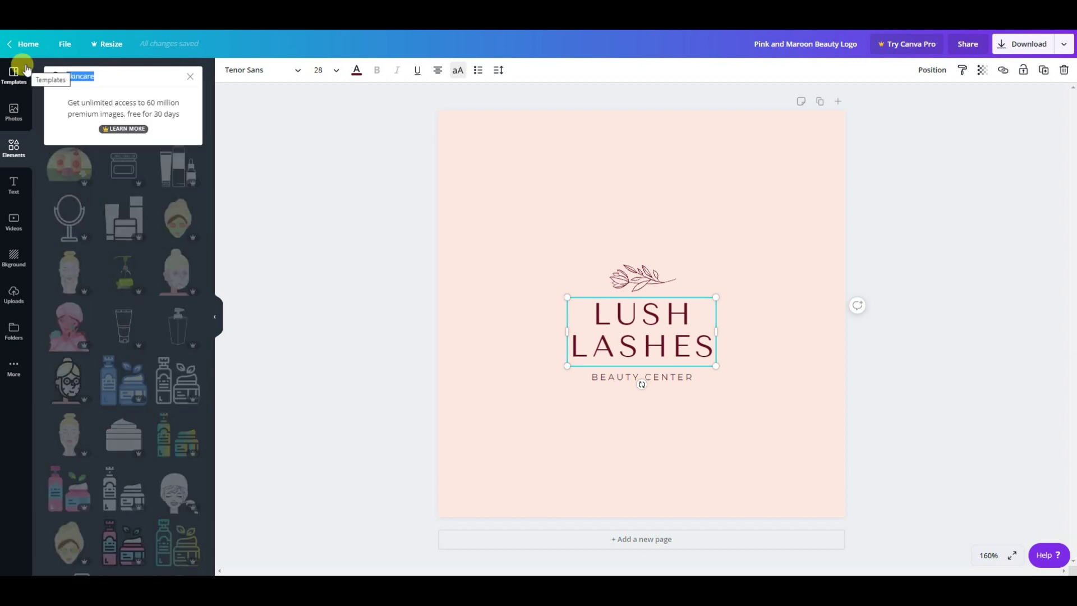
- Search Elements for 'flower' and add a line-art flower to the page
text(flo)
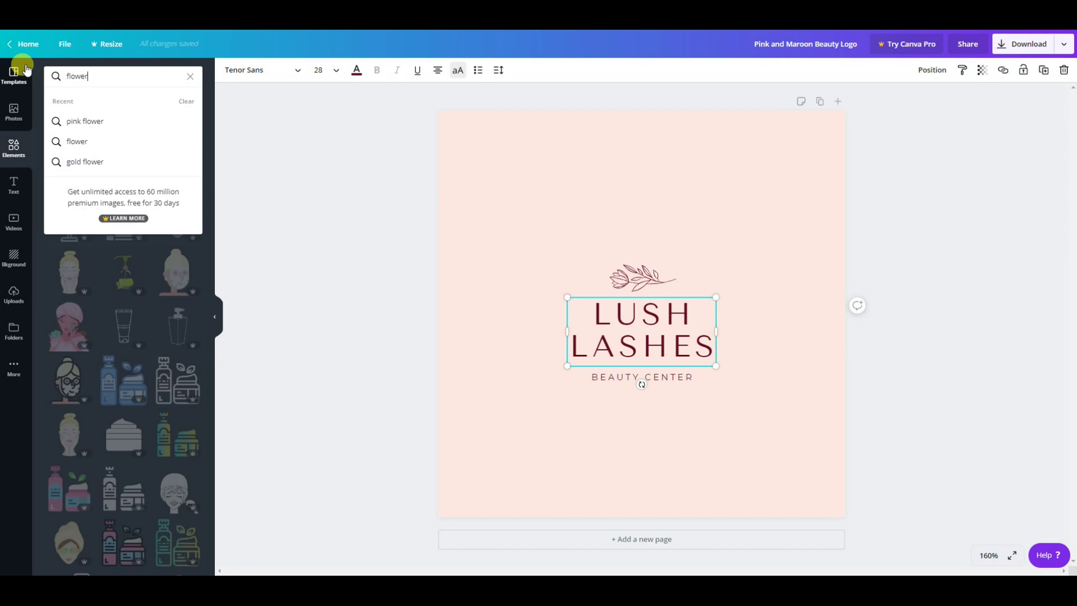
text(wer)
key(Return)
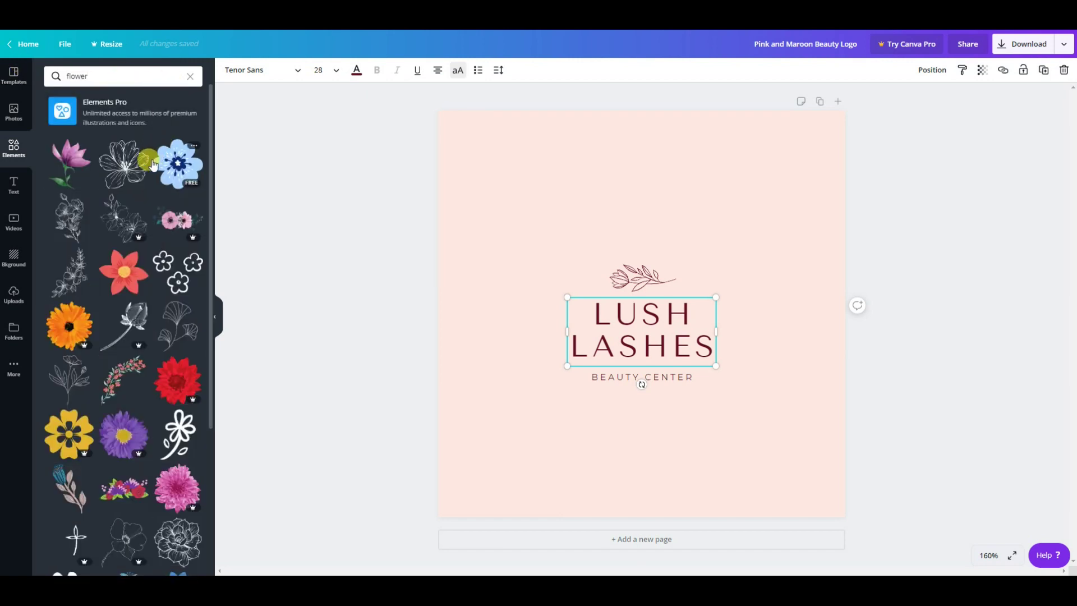
click(153, 165)
drag(707, 300, 711, 180)
drag(711, 221, 580, 262)
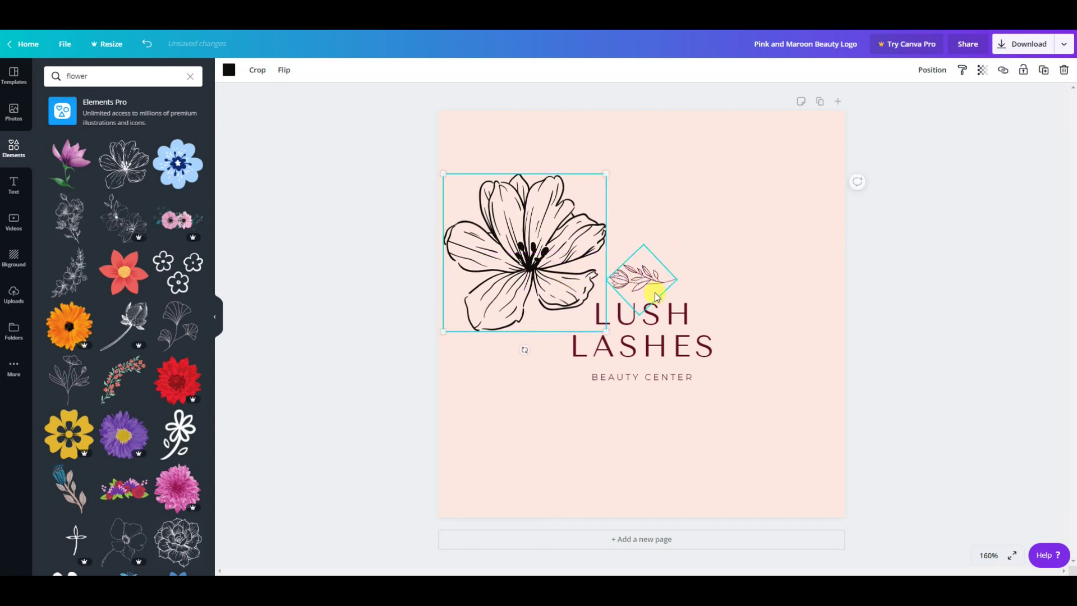
- Delete the leaf sprig, then shrink the flower and centre it above LUSH
click(657, 292)
key(Delete)
click(580, 261)
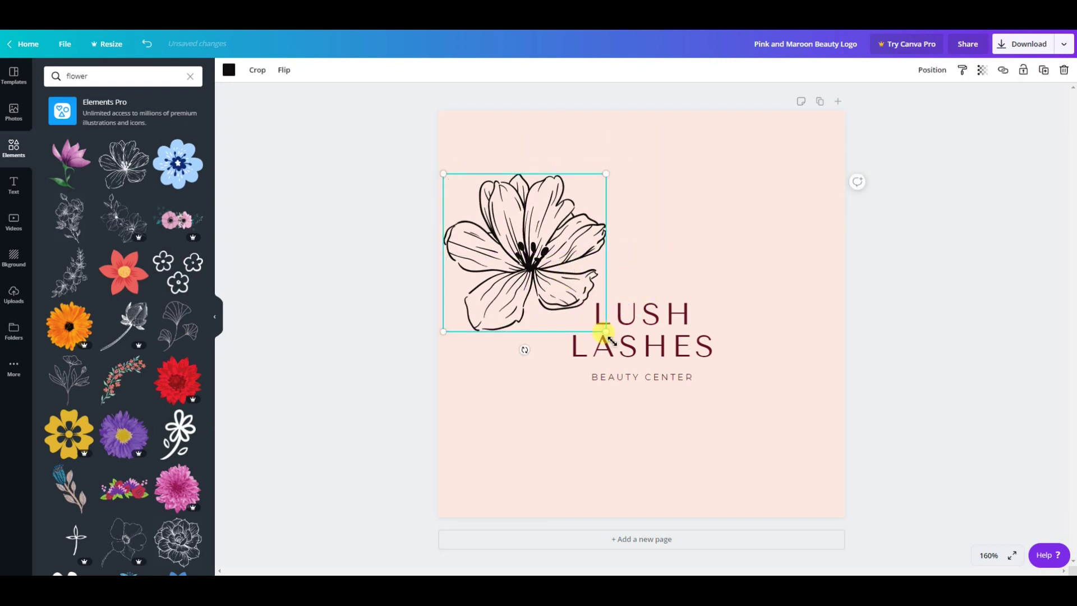
drag(593, 327, 497, 247)
drag(478, 212, 636, 268)
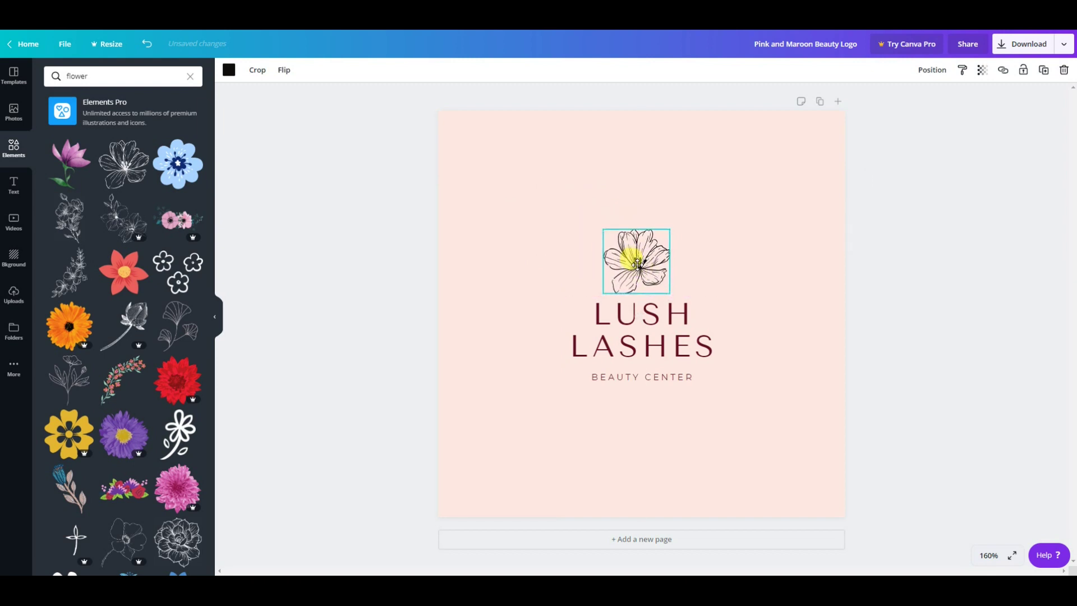
- Retype the LUSH LASHES title as ECO FRIENDLY SKINCARE
click(649, 339)
double_click(651, 334)
drag(694, 312, 567, 310)
text(ECO FRIENDLY)
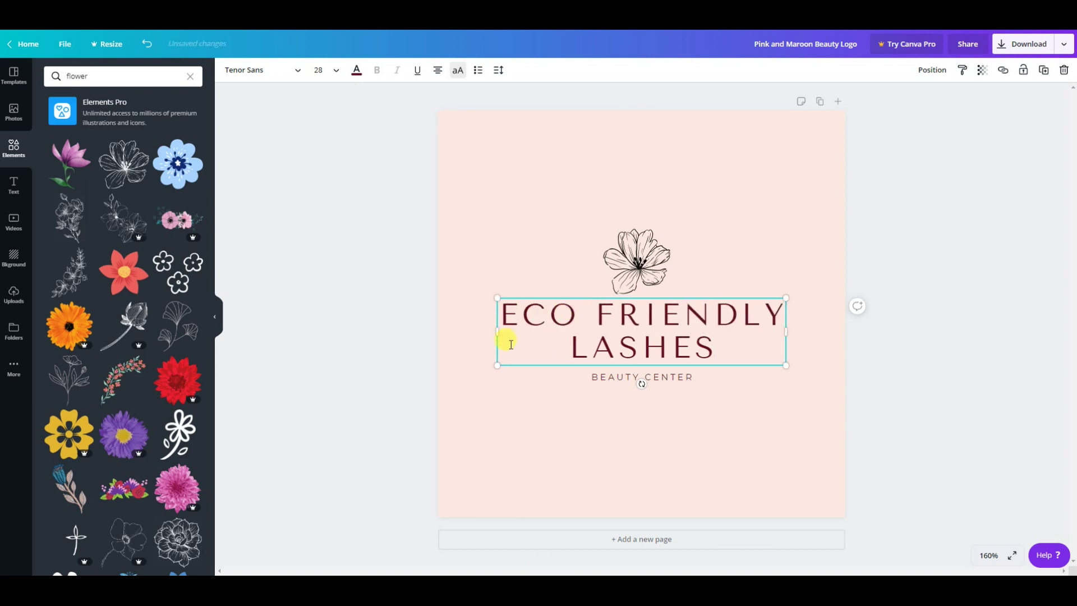
double_click(619, 356)
text(SKINBC)
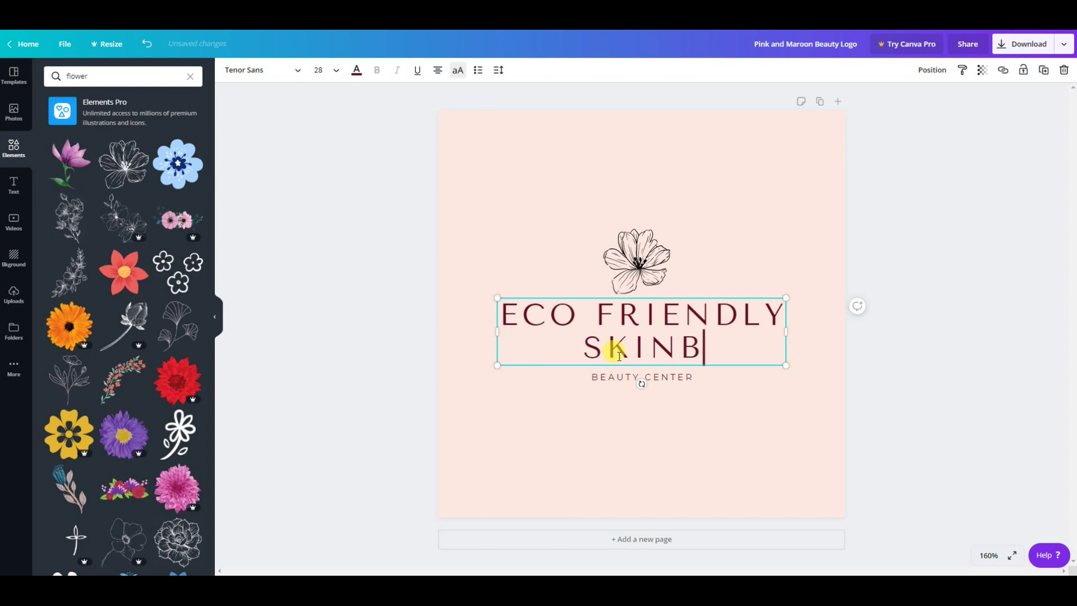
key(BackSpace)
key(BackSpace)
text(CARE)
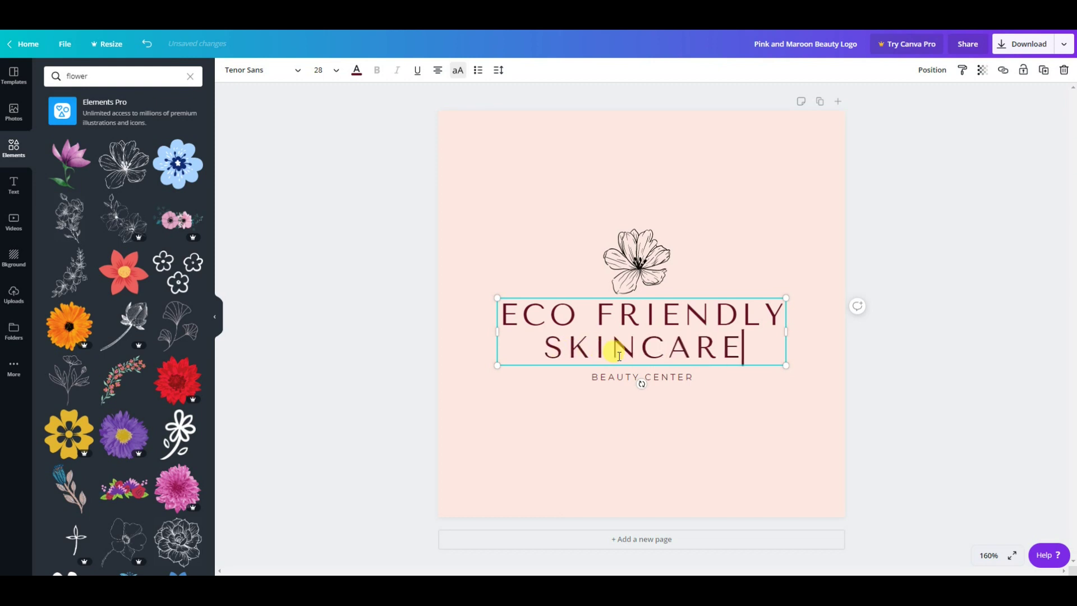
click(583, 393)
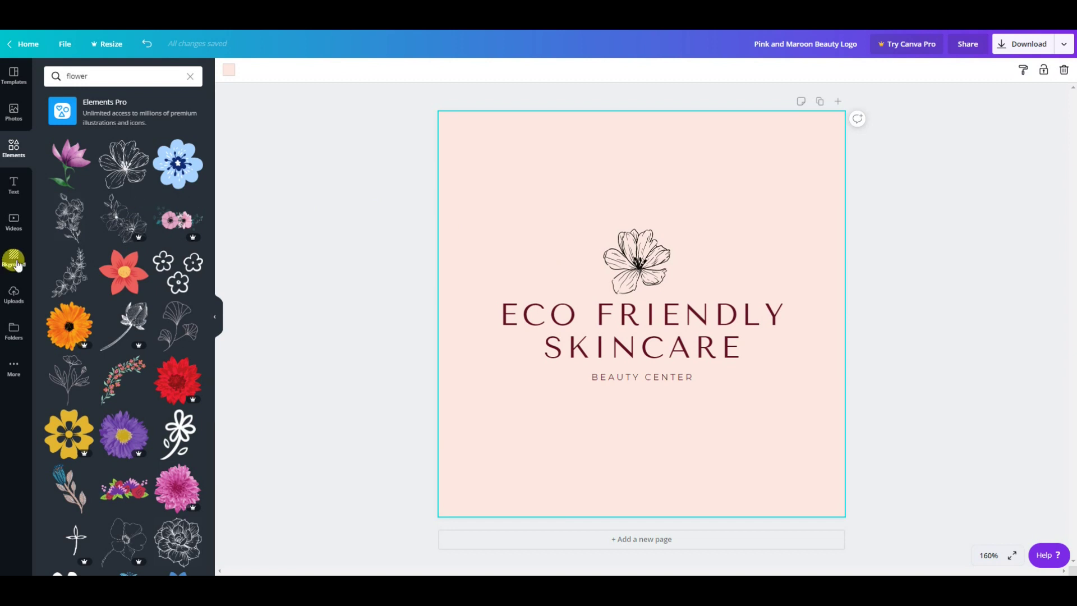
- Change the pale pink page background to white and return to the flower results
click(55, 179)
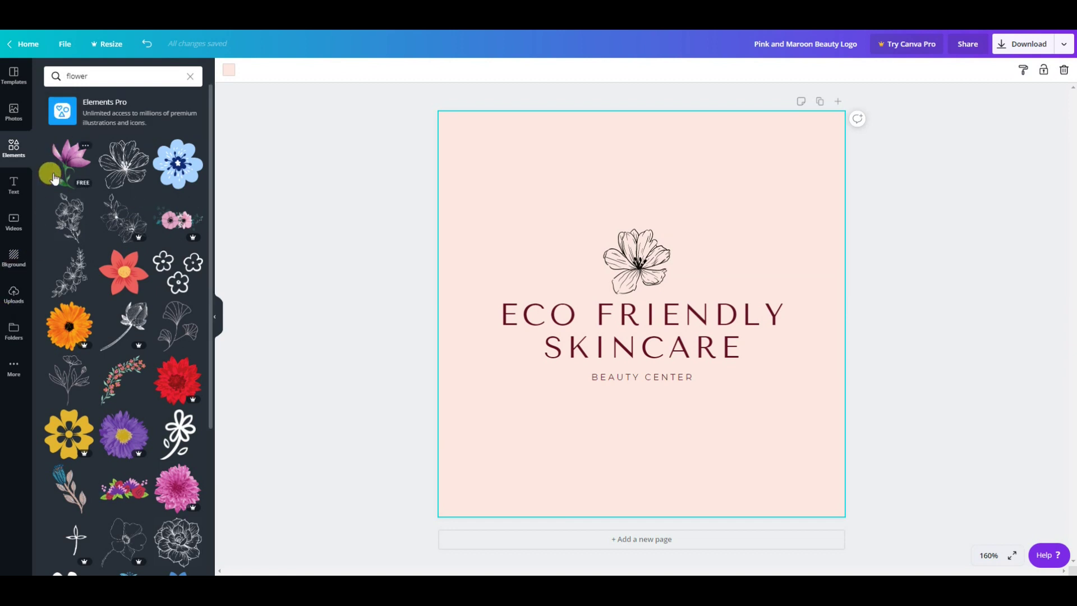
click(15, 114)
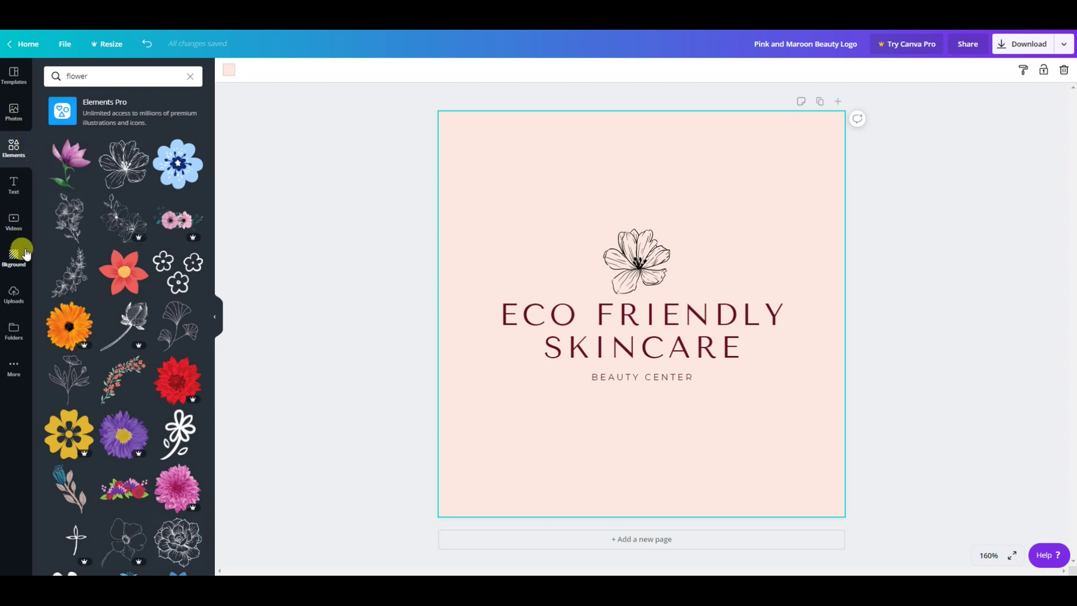
click(14, 121)
click(13, 145)
click(228, 69)
click(187, 271)
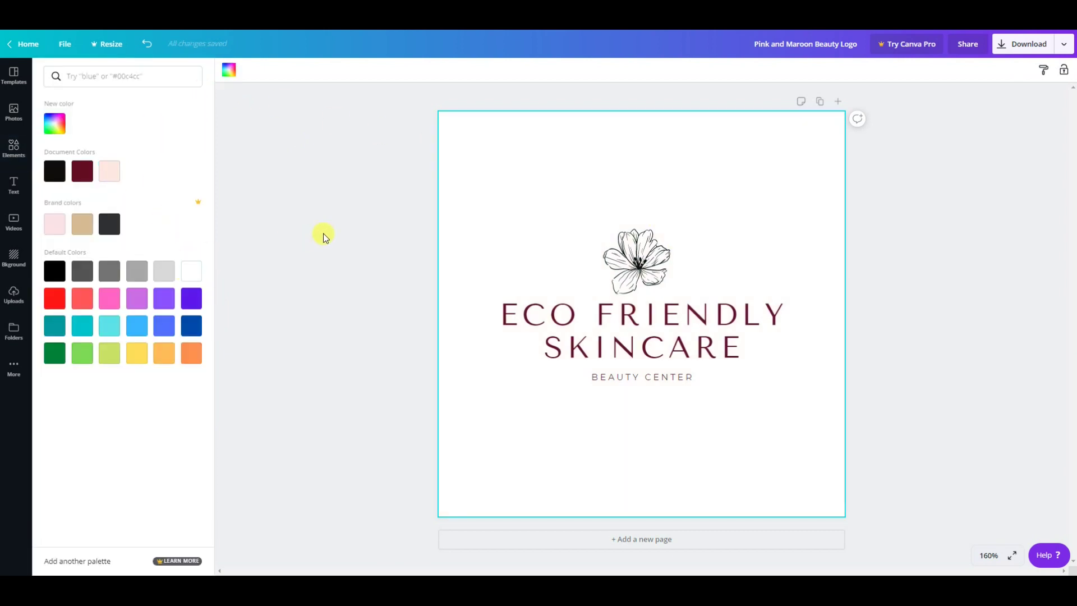
click(323, 233)
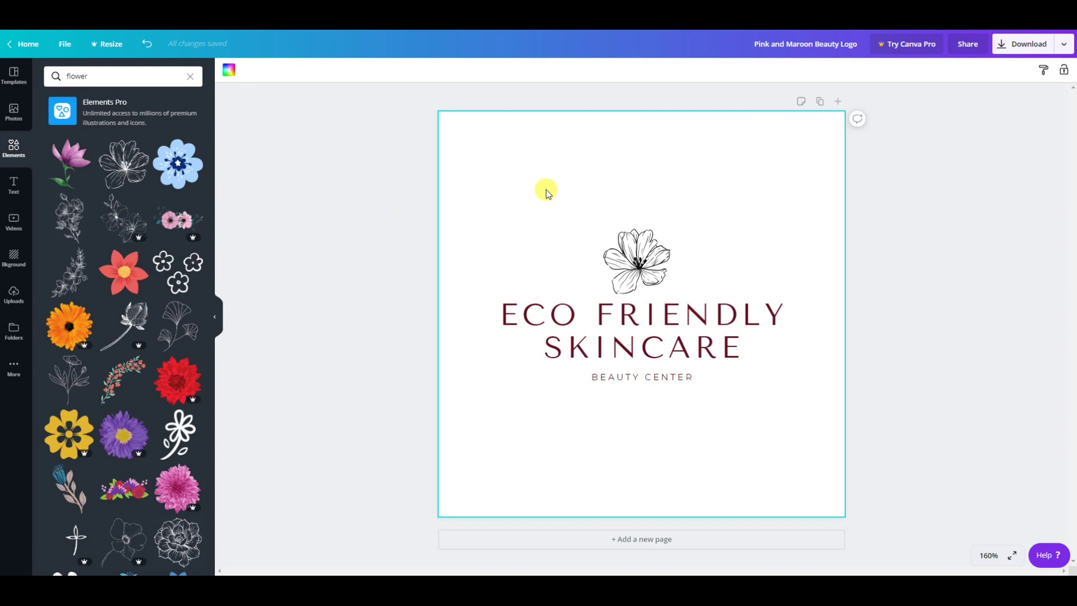
- Make the ECO FRIENDLY SKINCARE heading and BEAUTY CENTER text black
click(614, 312)
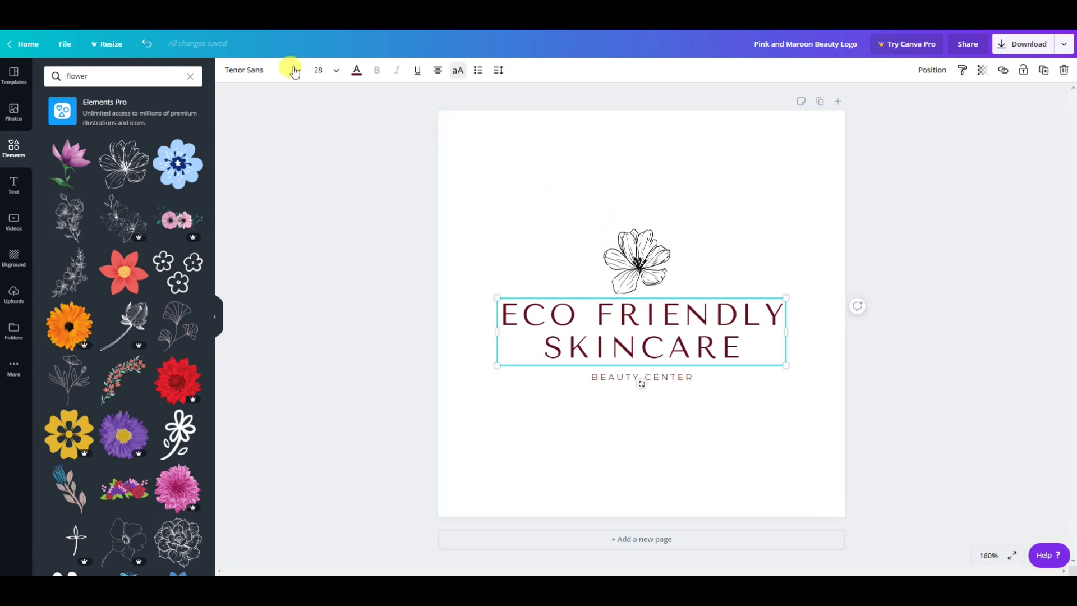
click(357, 70)
click(55, 171)
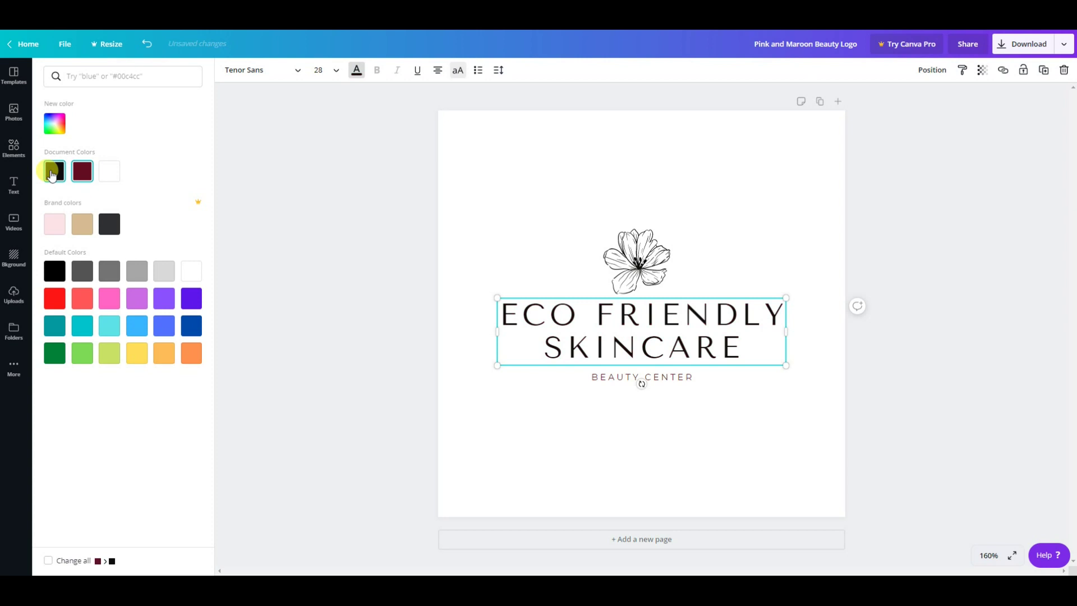
click(707, 382)
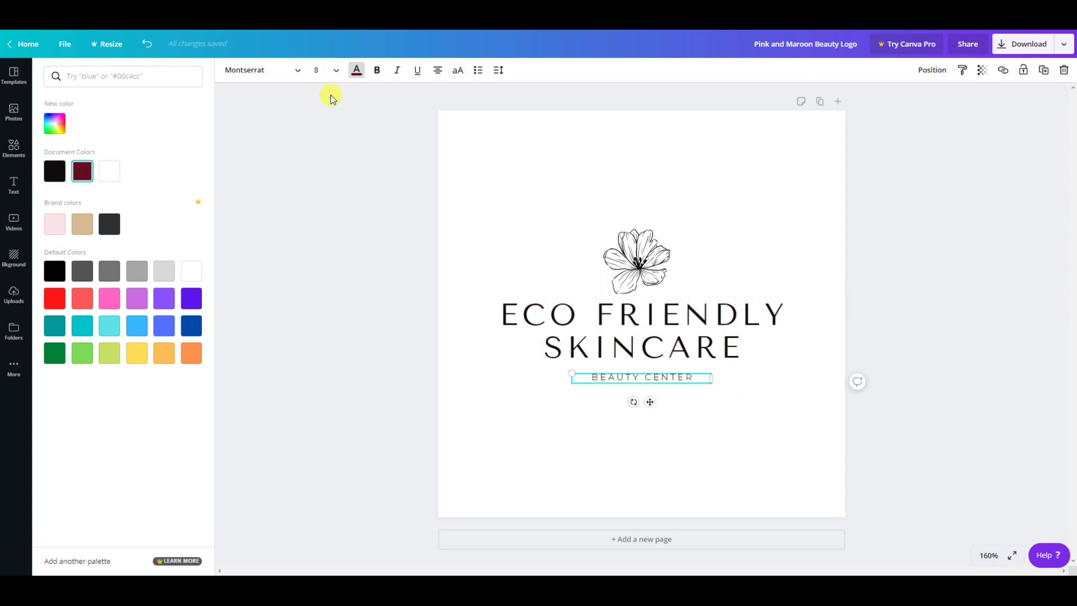
click(54, 171)
click(376, 258)
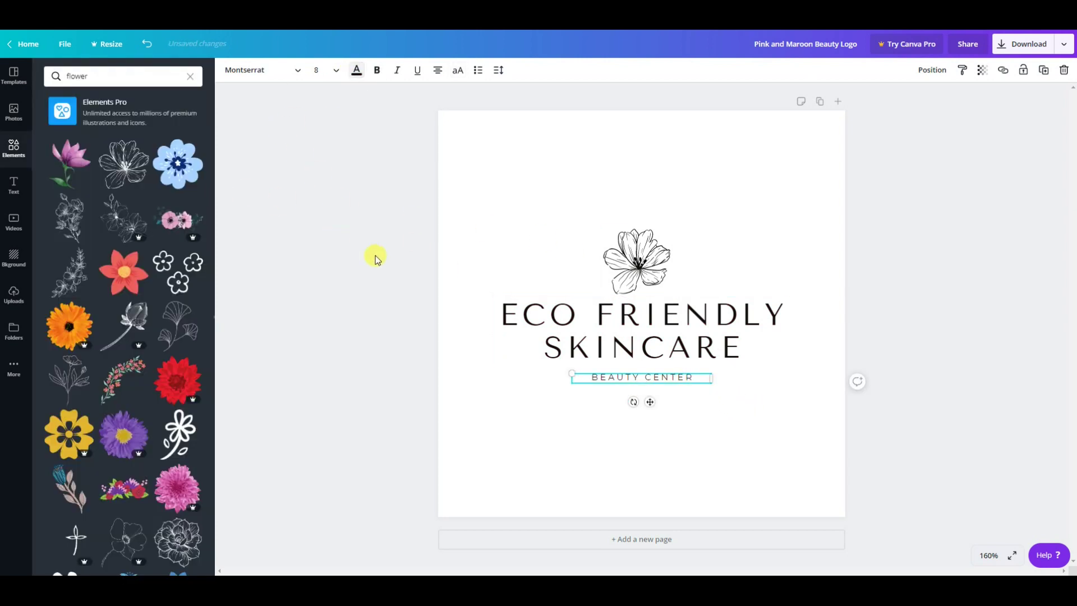
- Shrink the line-art flower and centre it just above the heading
click(700, 344)
click(657, 281)
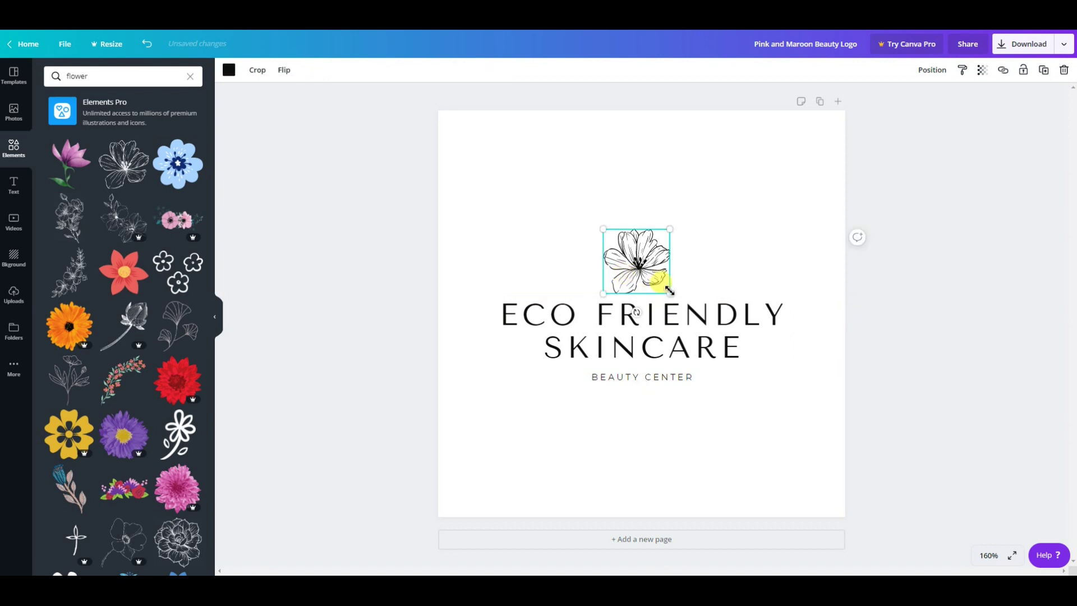
drag(669, 291, 642, 268)
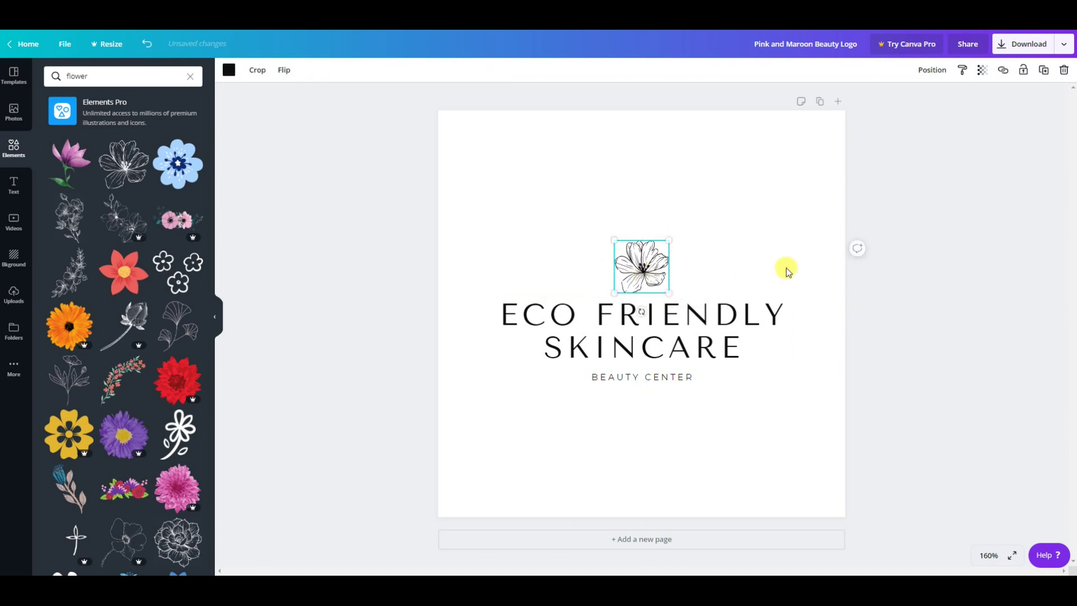
click(858, 258)
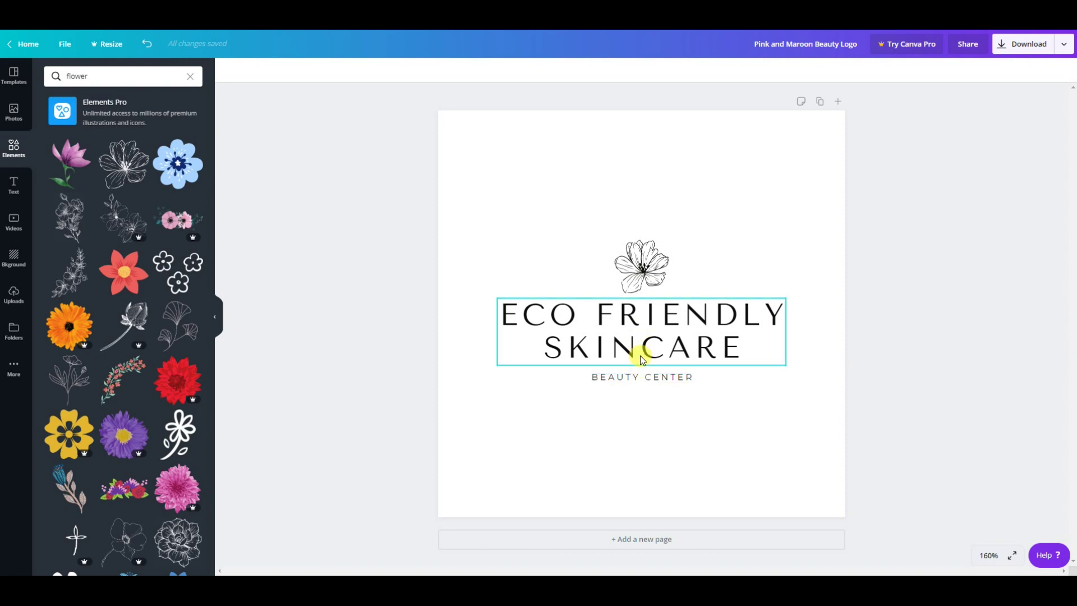
- Turn the flower, heading and BEAUTY CENTER text white using the document swatches
click(641, 265)
click(229, 70)
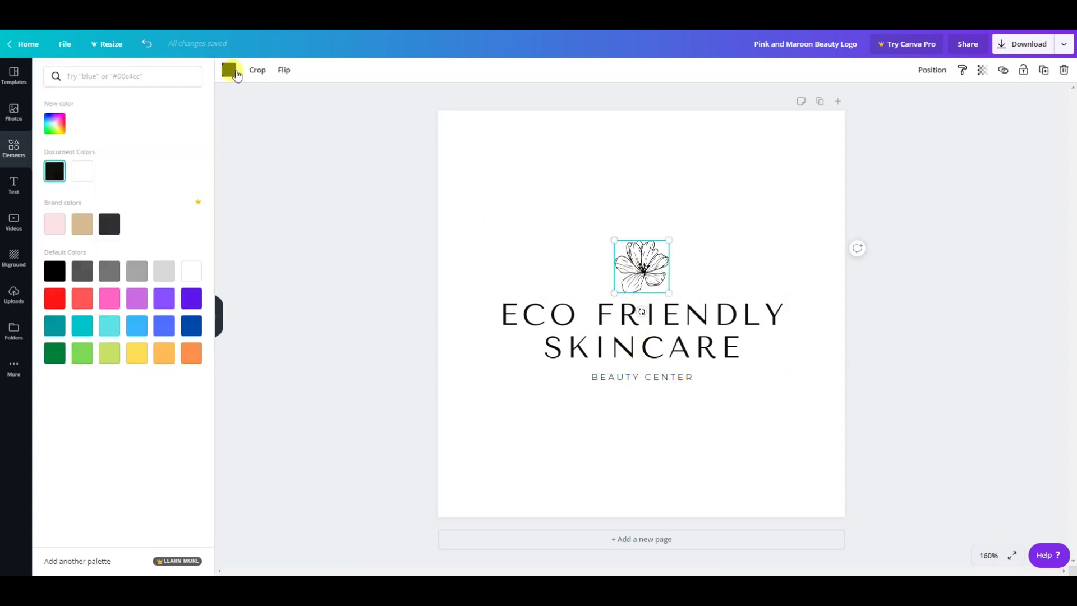
click(82, 172)
click(516, 348)
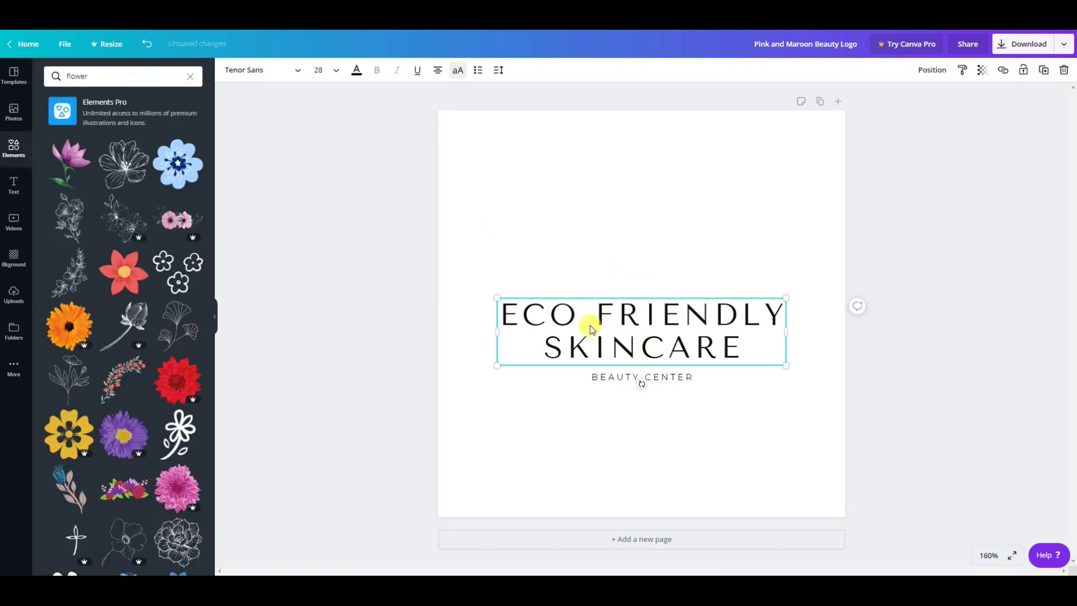
click(353, 70)
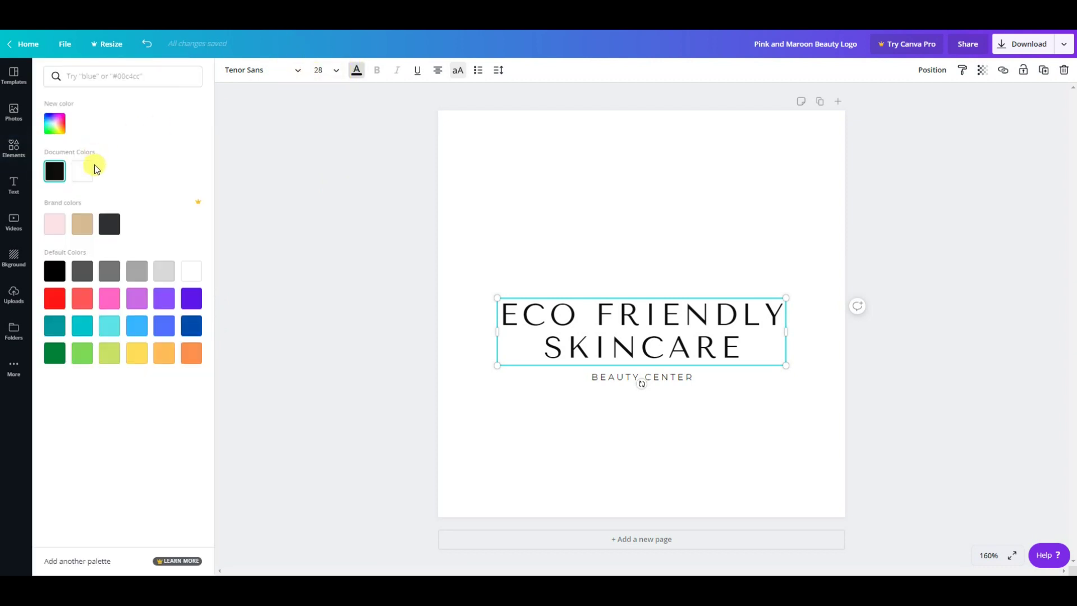
click(82, 174)
click(617, 377)
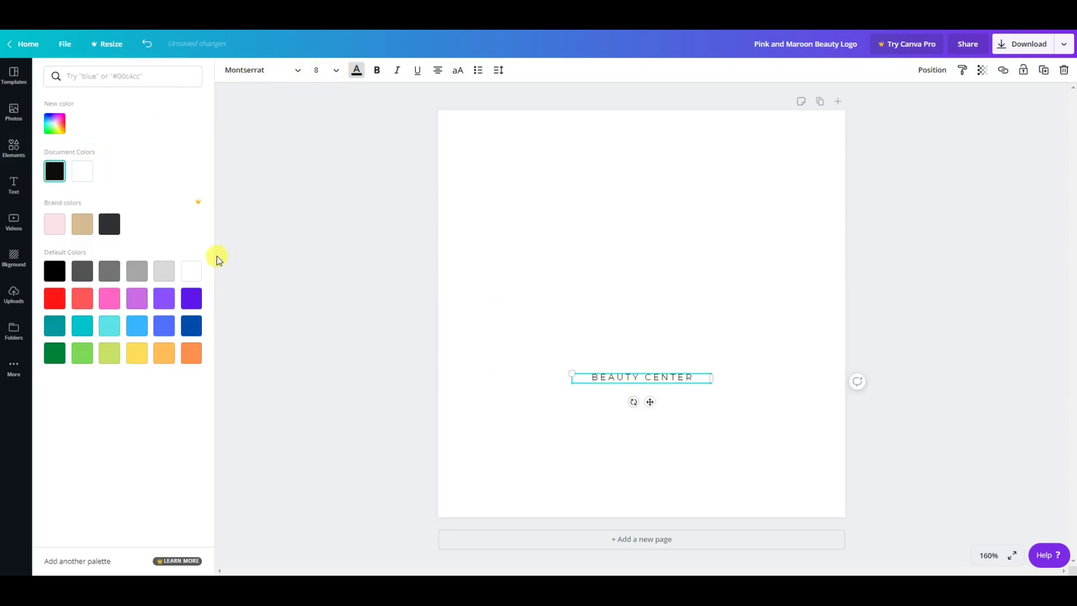
click(83, 171)
key(Escape)
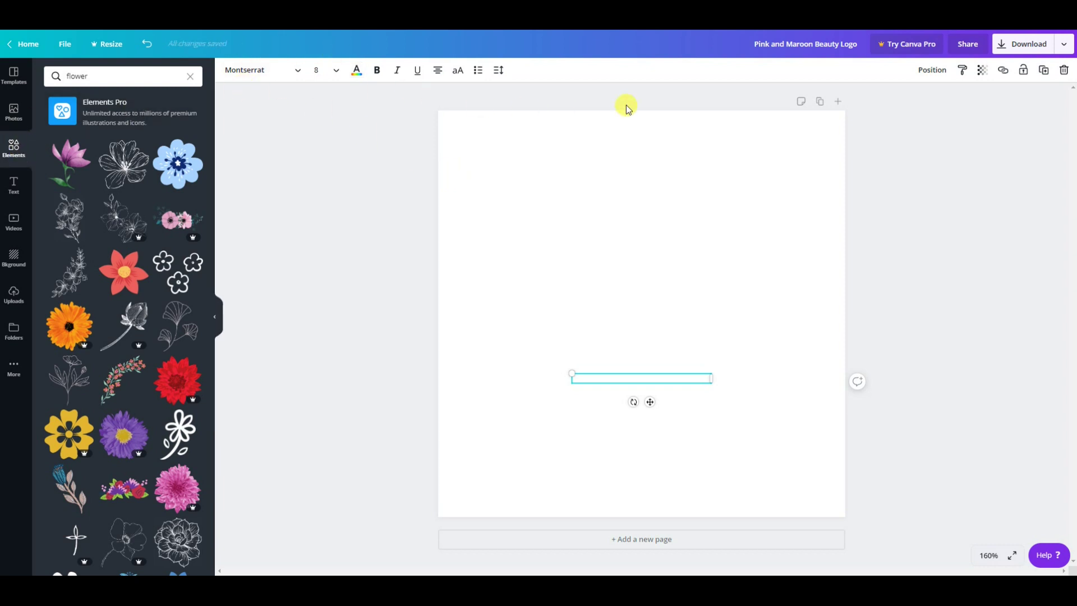
- Set the page background to dark charcoal and nudge the flower slightly up
click(607, 123)
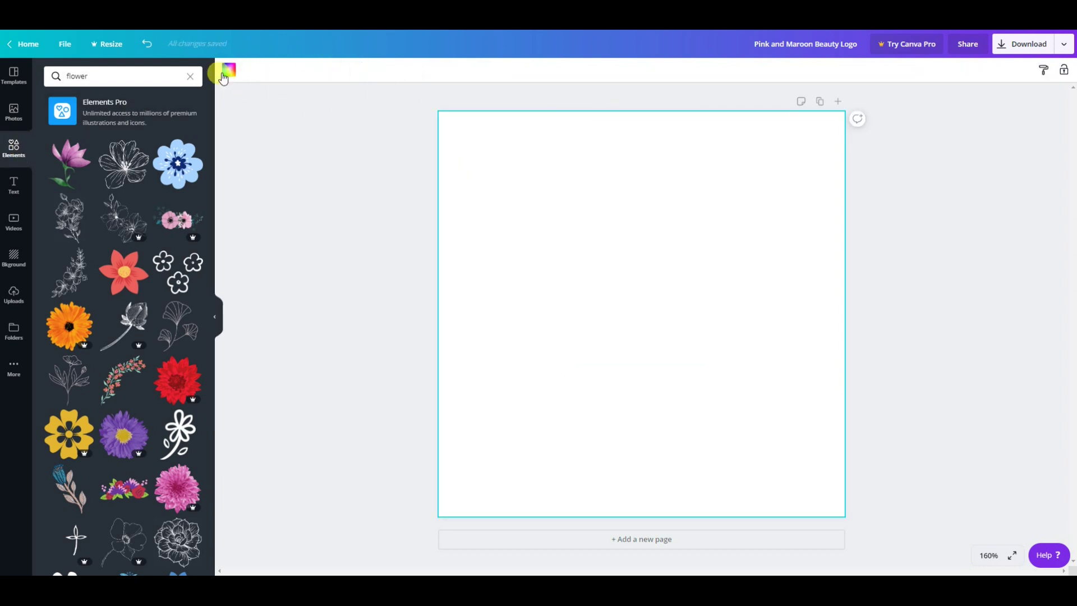
click(228, 69)
click(109, 220)
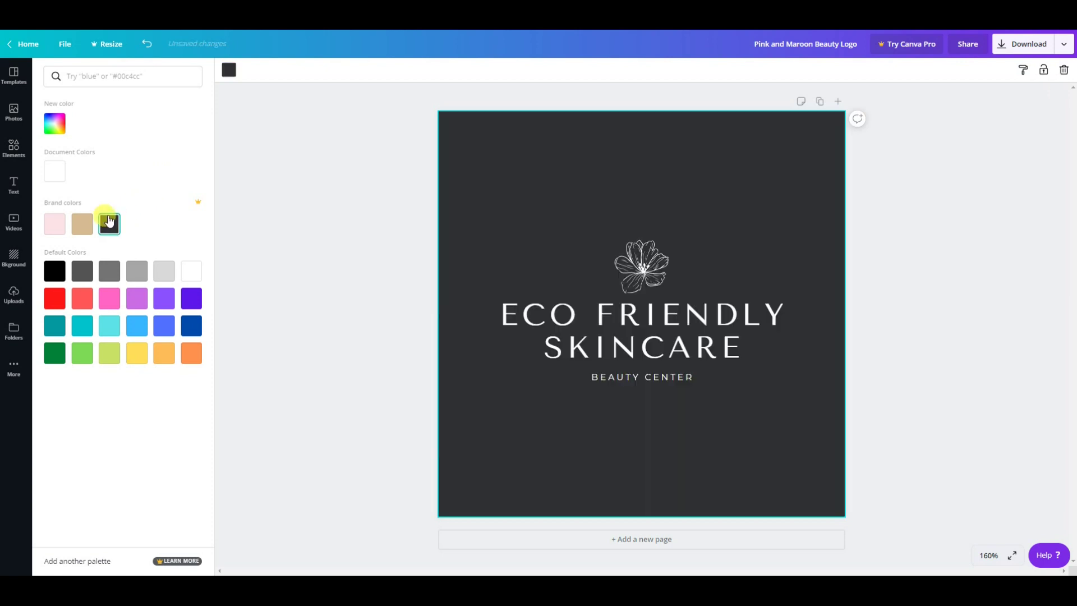
click(964, 215)
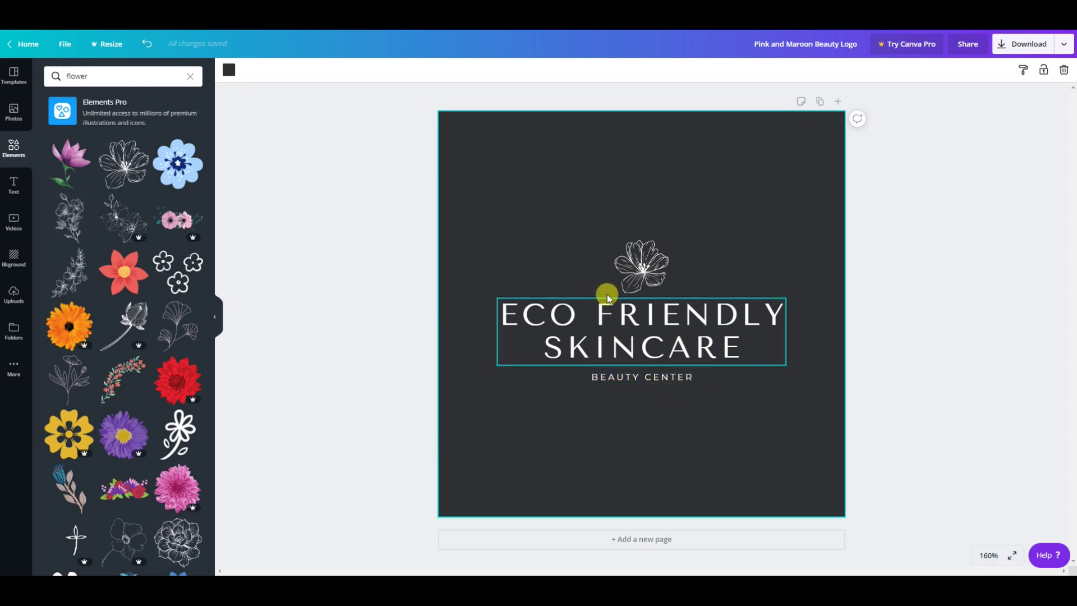
drag(652, 259, 654, 257)
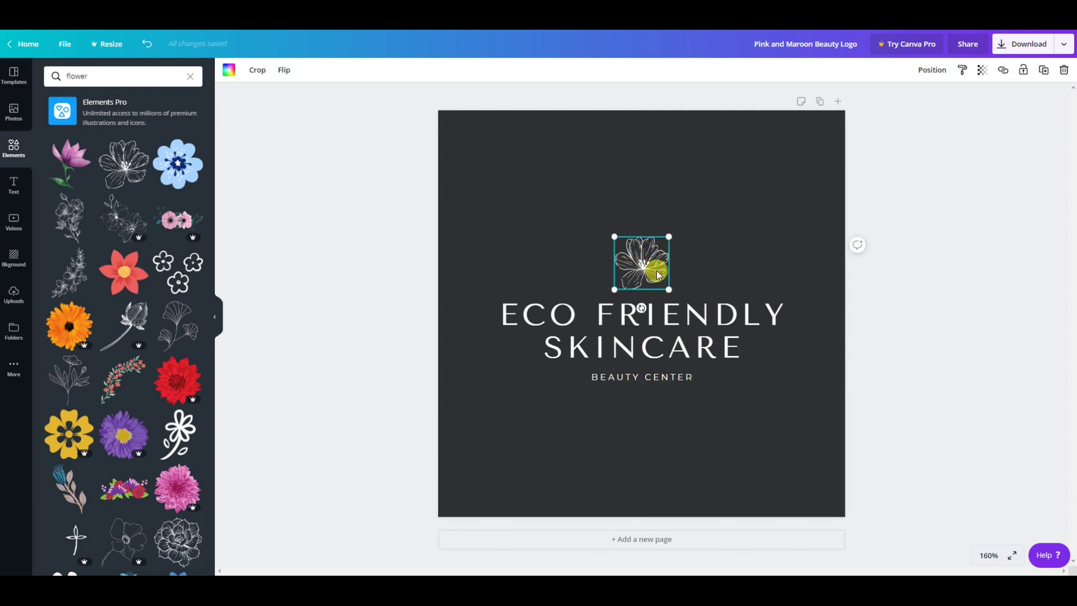
- Rename the heading to EF and the BEAUTY CENTER tagline to skincare
click(695, 322)
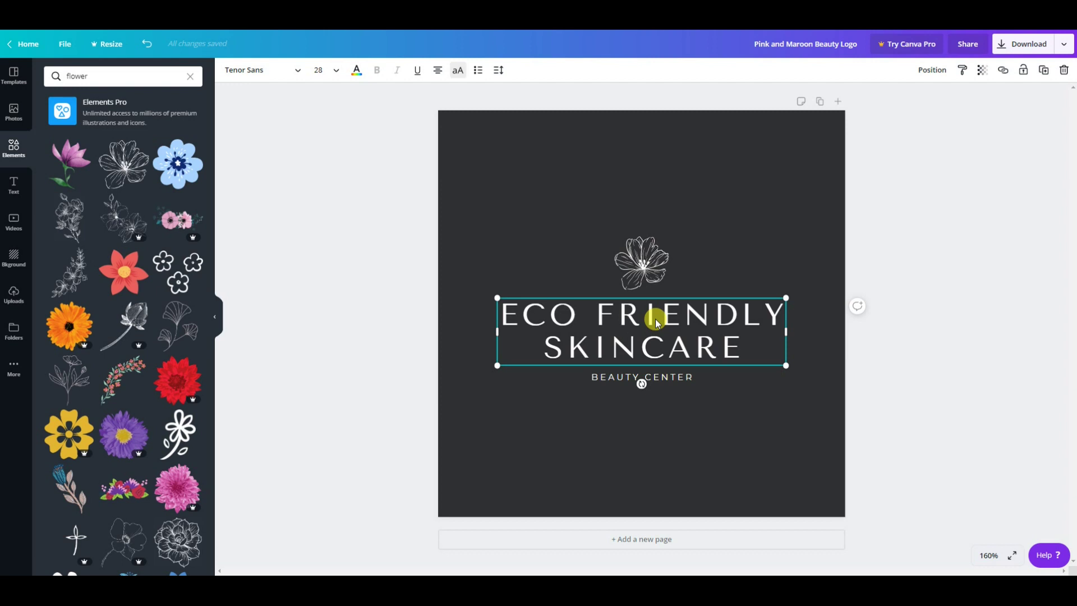
click(642, 259)
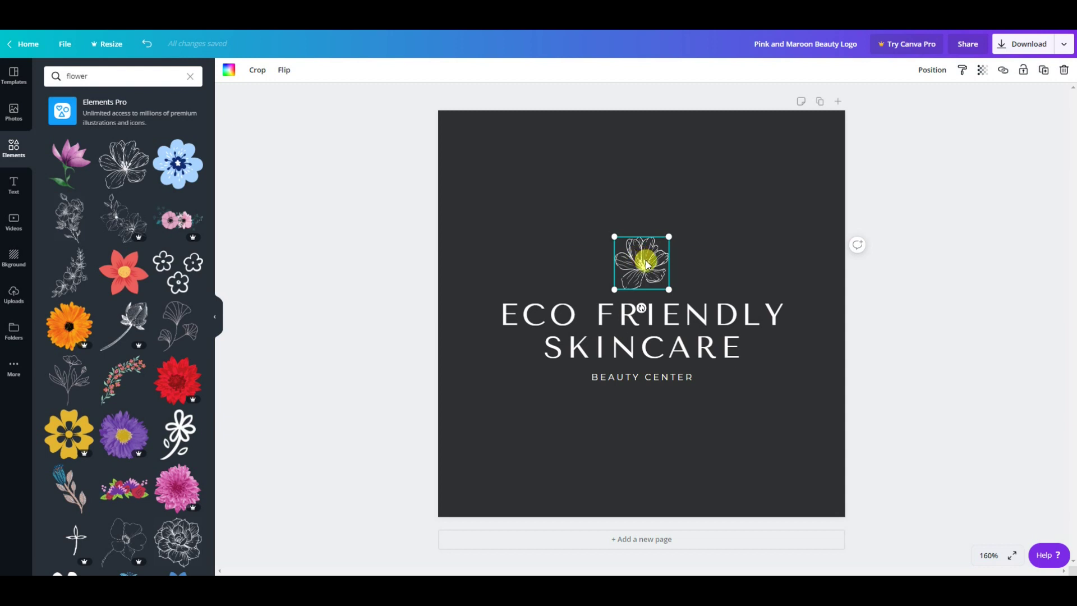
click(617, 312)
click(617, 312)
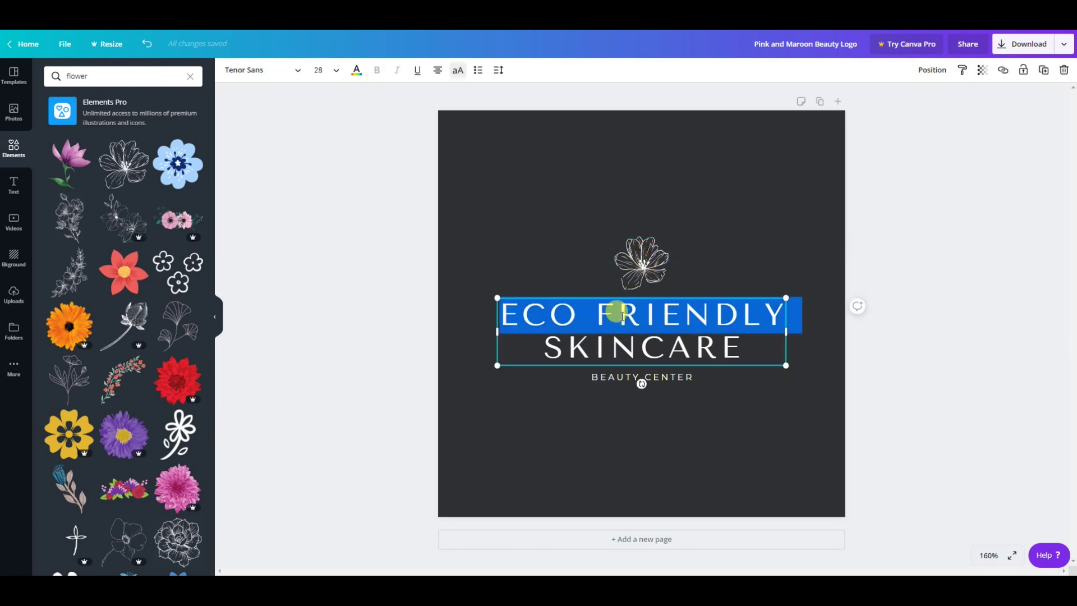
text(EF)
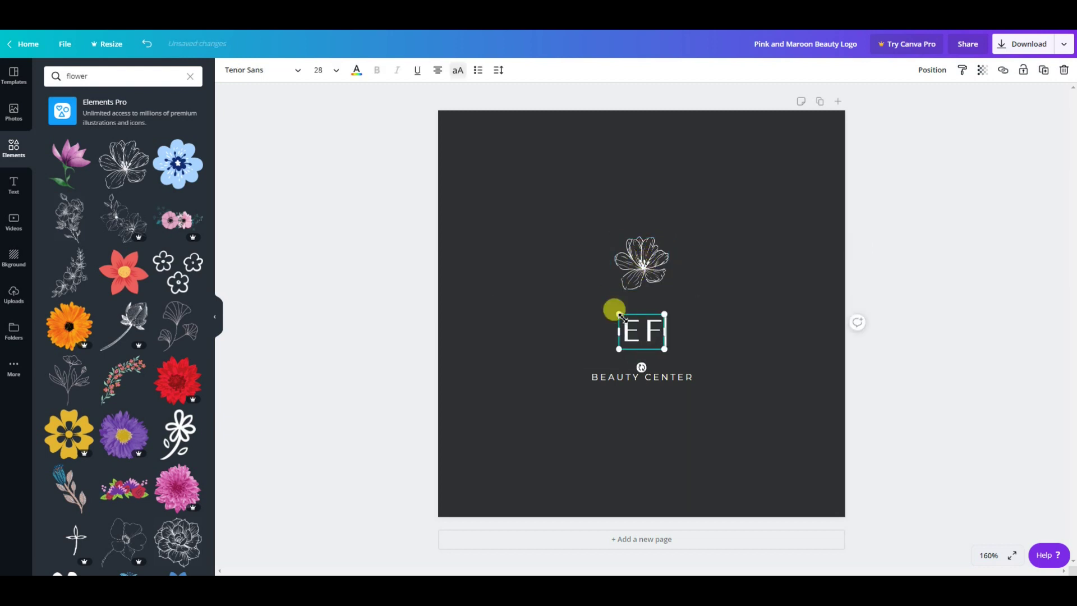
click(634, 378)
click(634, 378)
text(SK)
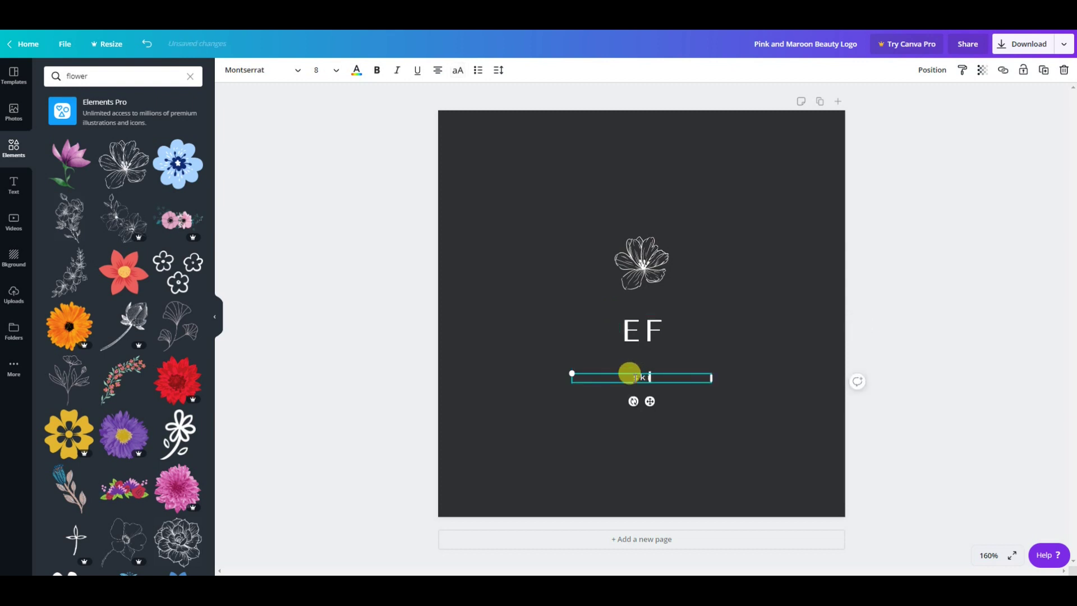
- Move EF and skincare up and shrink the flower to about 51×50, centred above
drag(643, 329, 644, 311)
drag(650, 376, 680, 336)
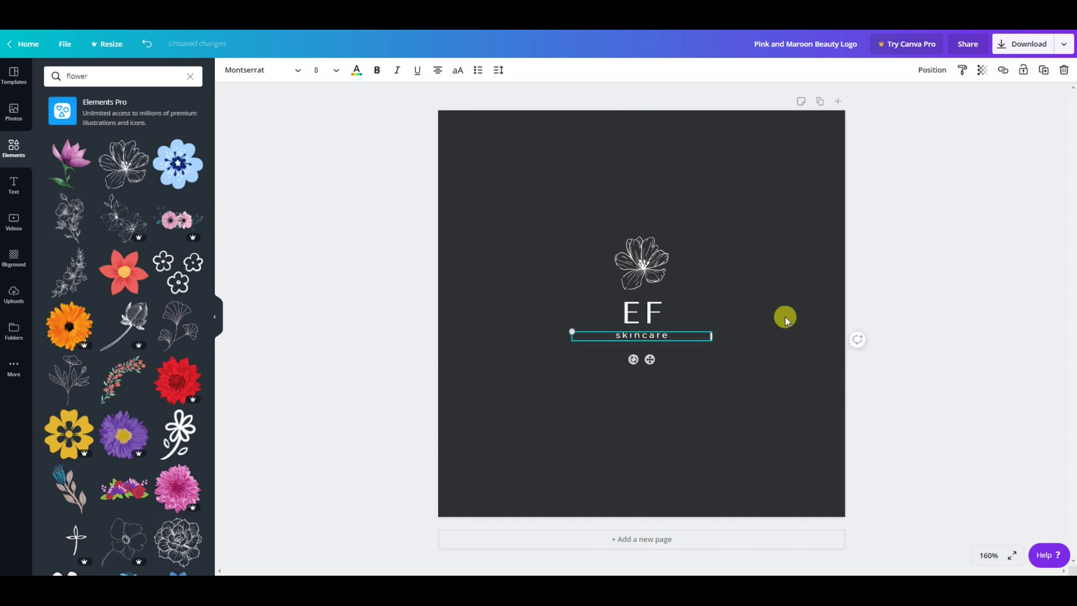
click(668, 269)
drag(669, 288, 642, 269)
click(674, 270)
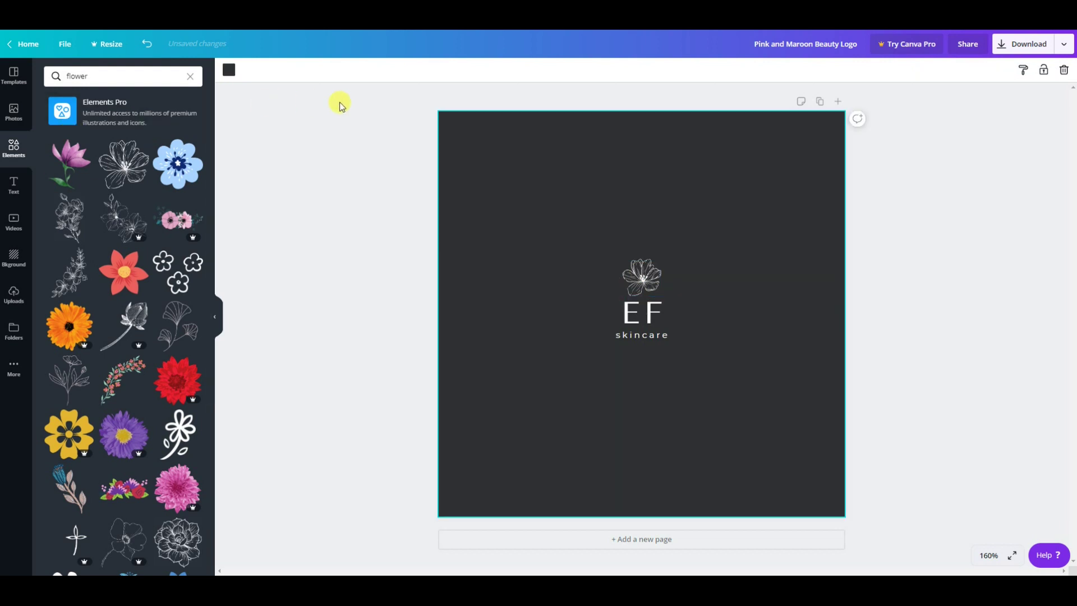
click(639, 275)
scroll(639, 276, up, 5)
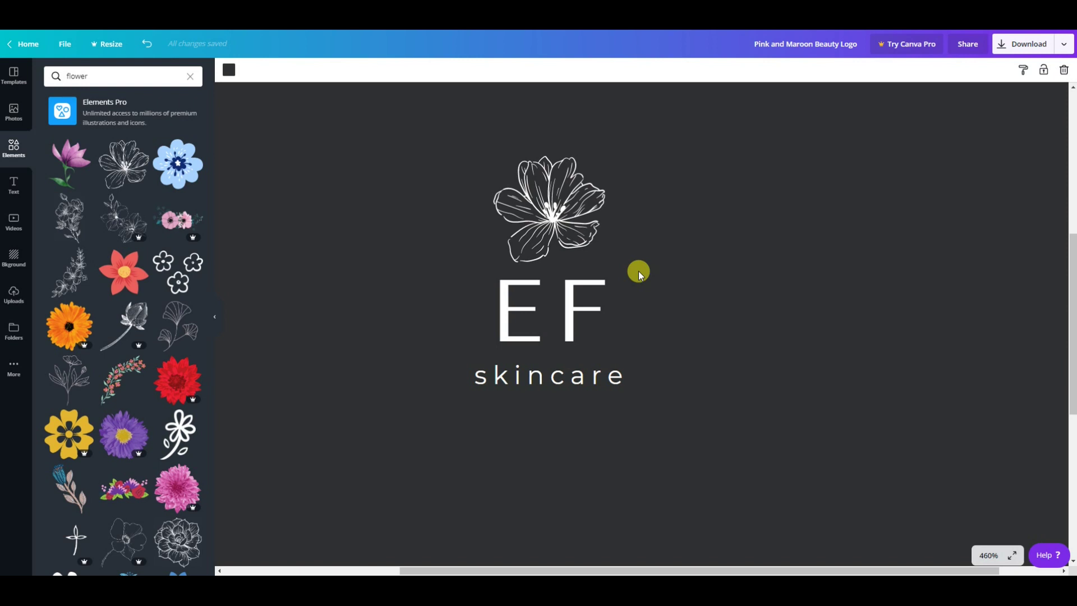
key(Escape)
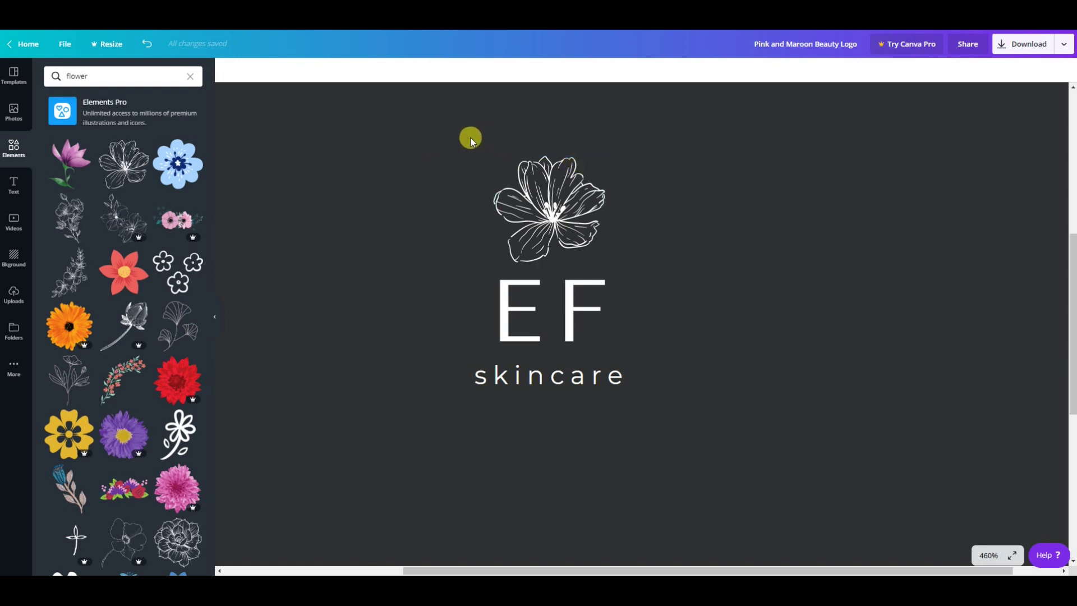
drag(464, 138, 647, 434)
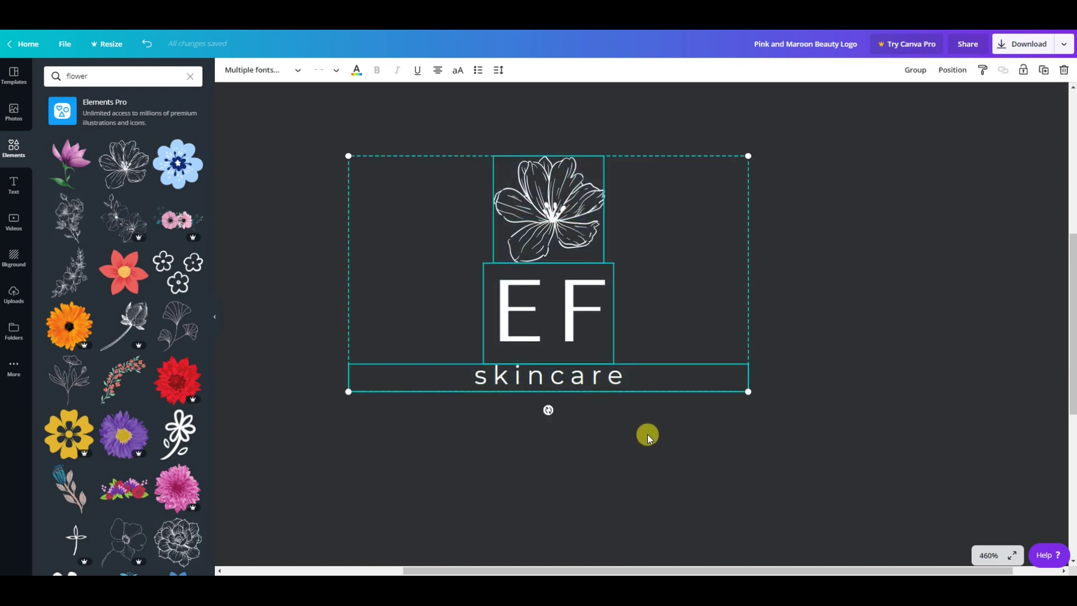
click(643, 412)
scroll(644, 411, down, 5)
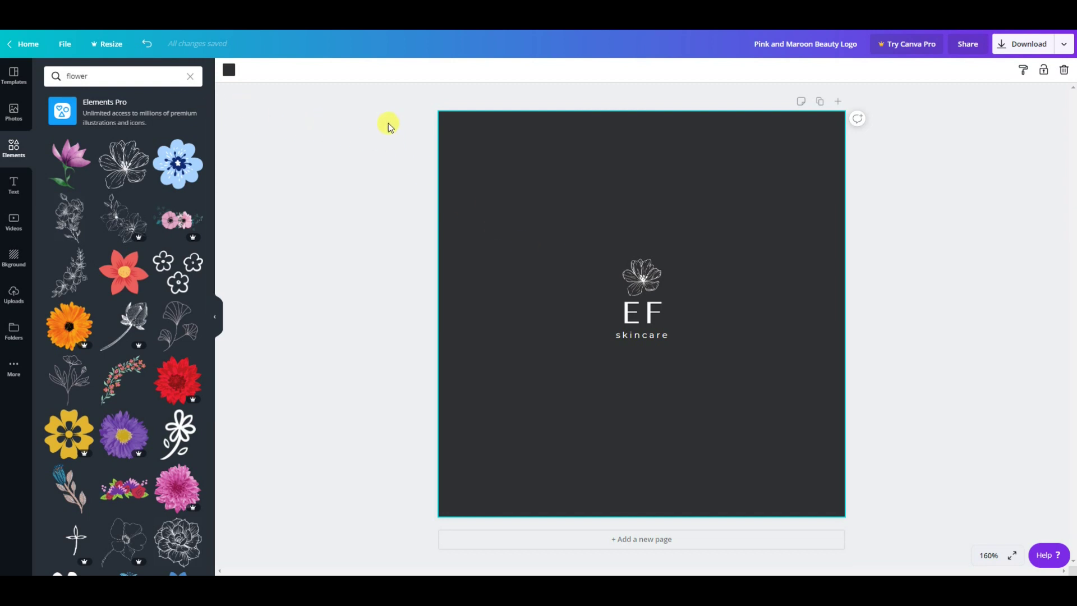
- Check the download settings with PNG as the file type, then close them
click(1065, 45)
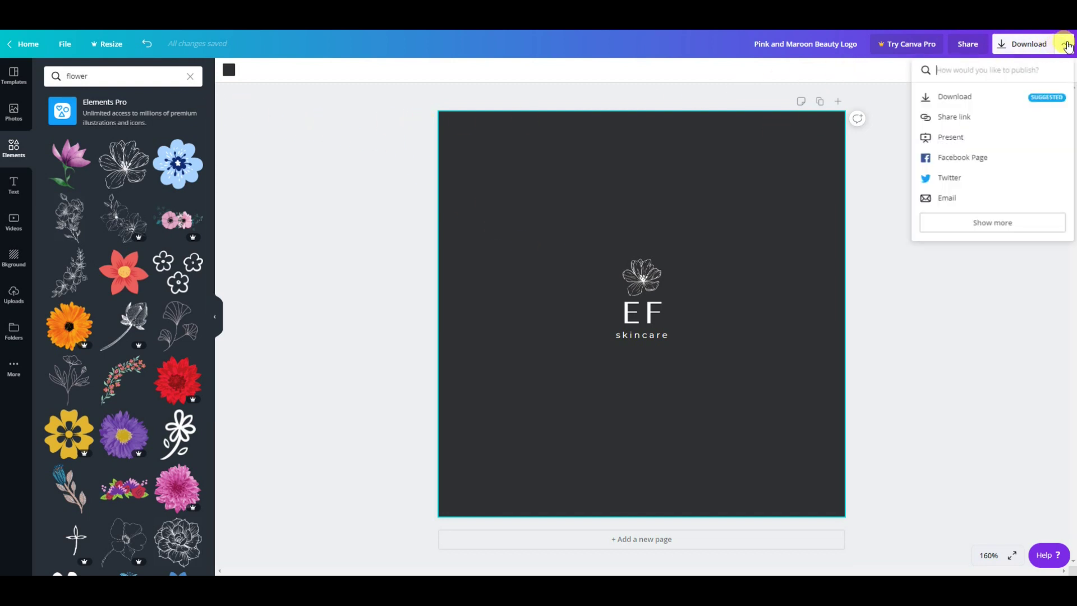
click(1012, 100)
click(1003, 118)
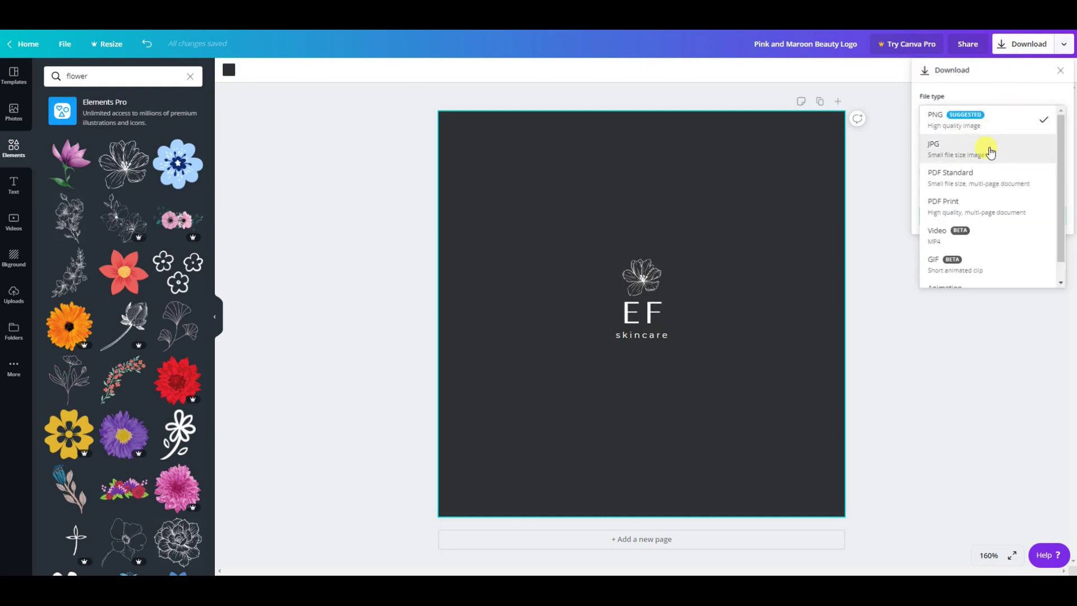
click(976, 96)
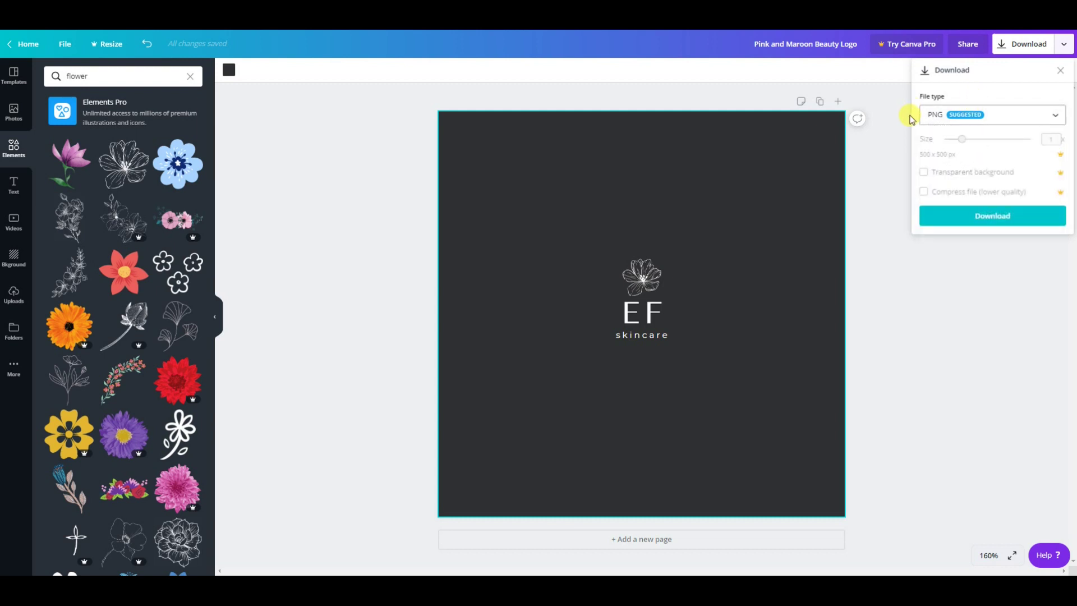
click(910, 115)
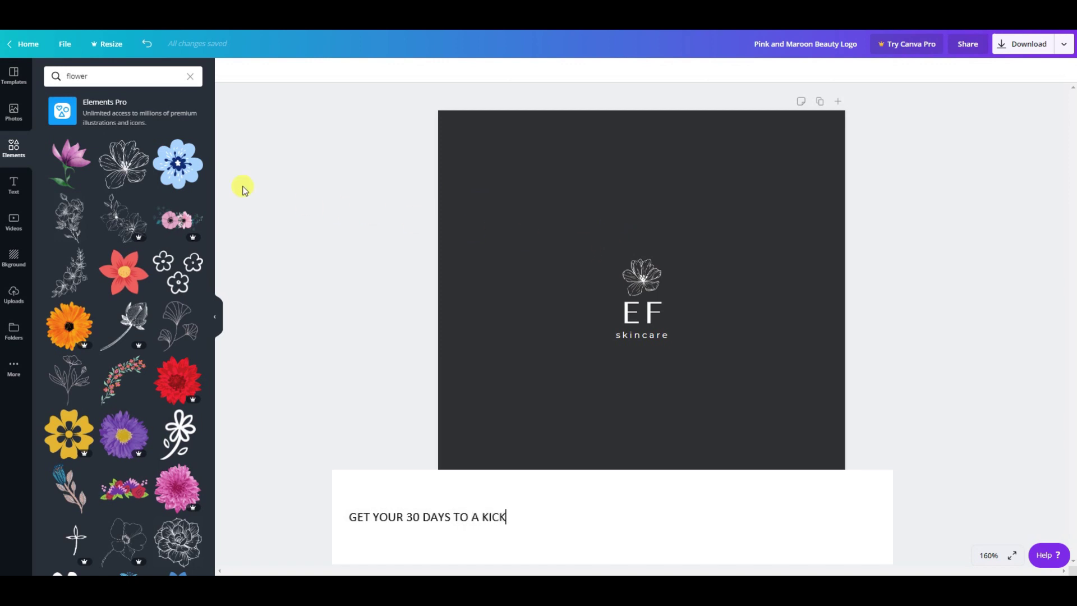
- Remove the dark gray page background and nudge the EF logo text upward
click(524, 199)
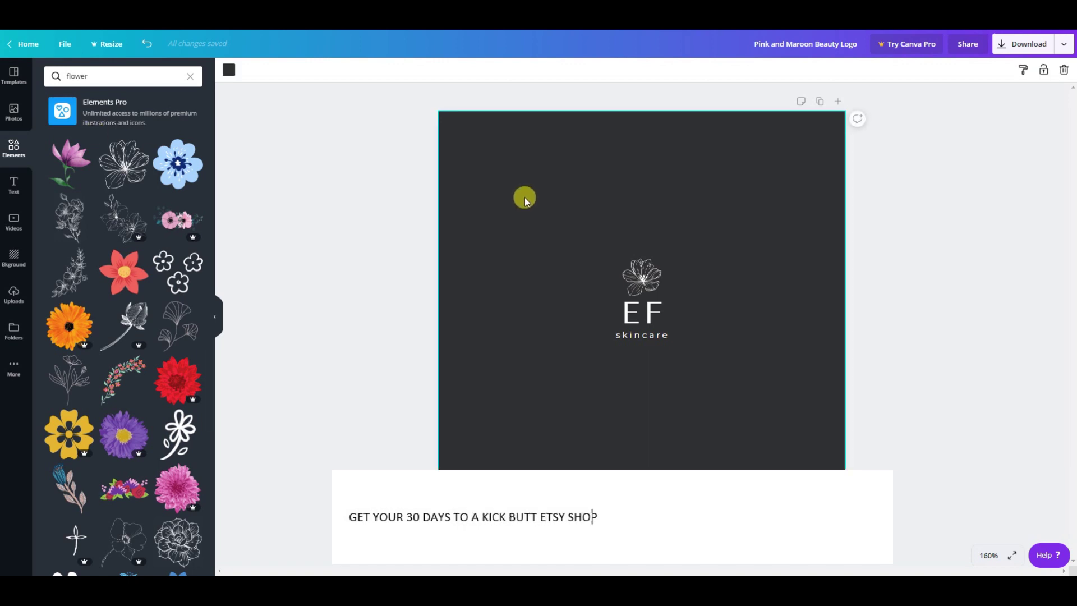
key(ctrl+z)
click(641, 308)
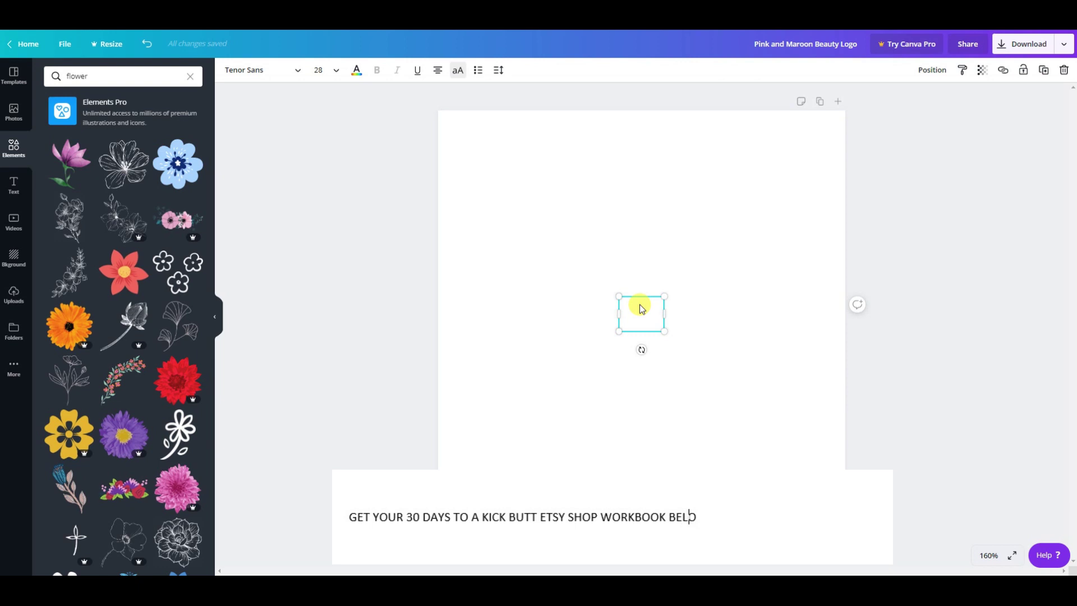
drag(641, 307, 637, 283)
click(644, 325)
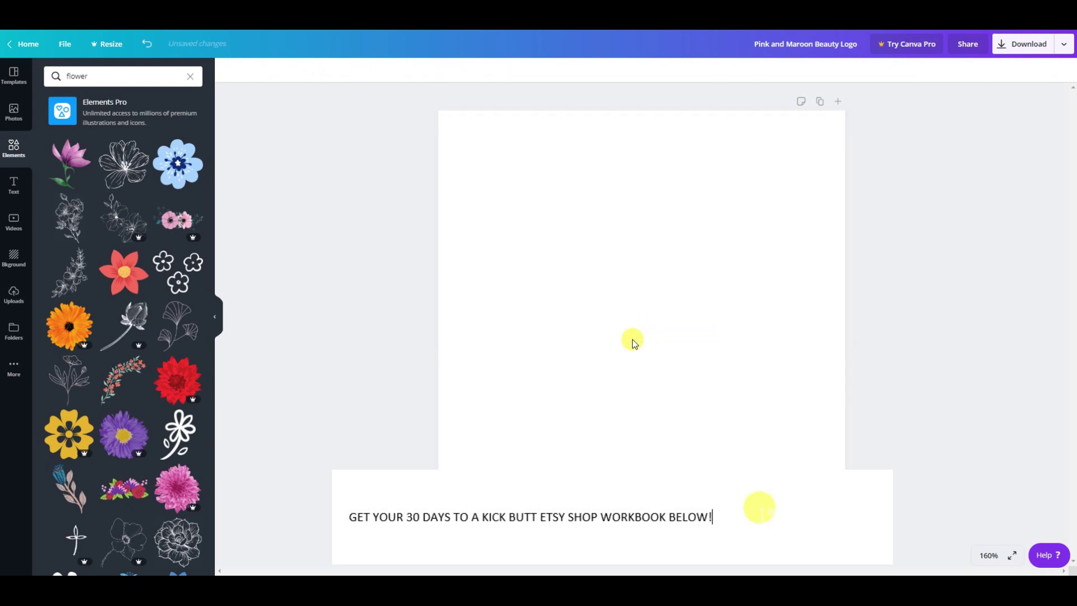
- From the Canva home page, search templates for 'logo' and scroll to the Shuriken Pro League template
click(93, 76)
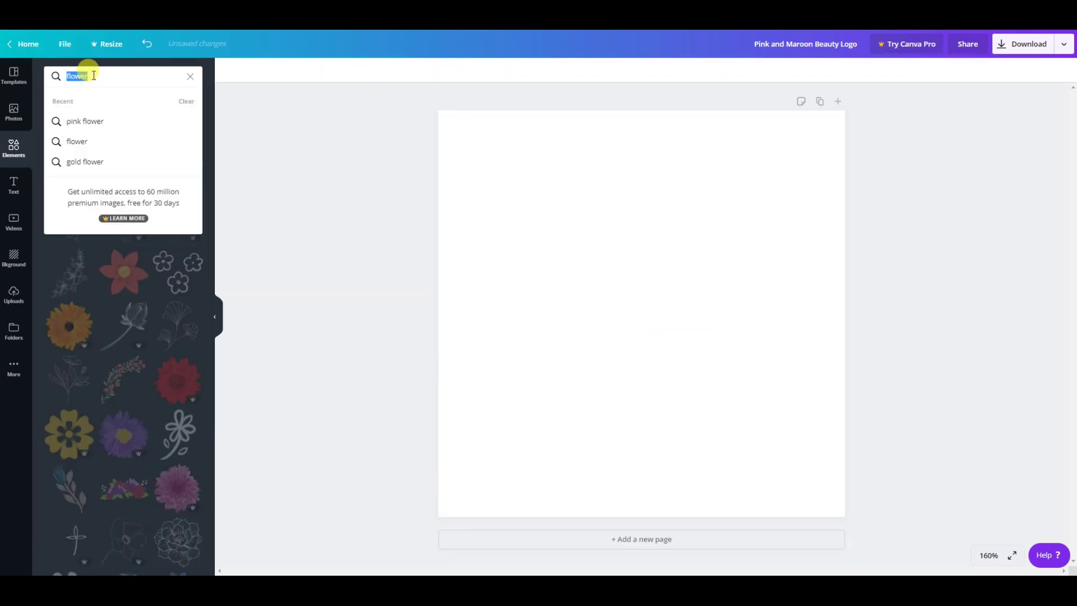
click(25, 44)
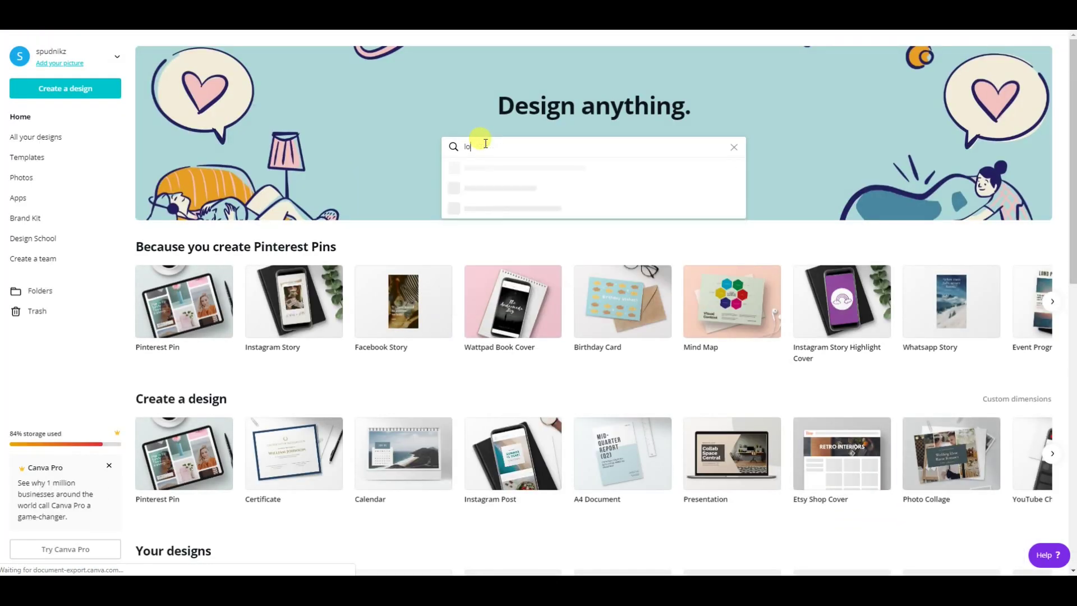
key(Return)
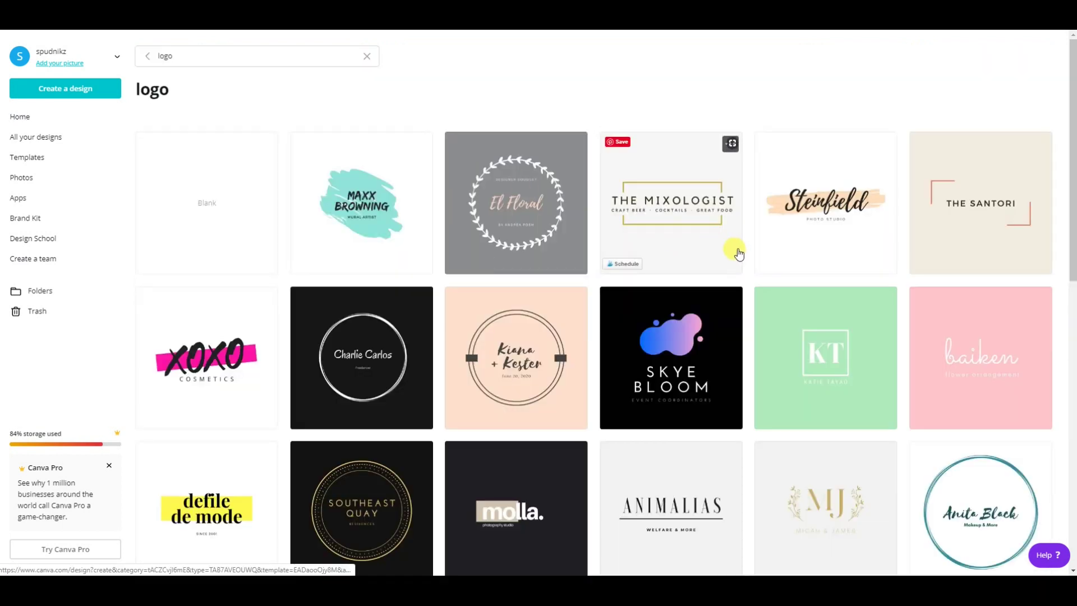
scroll(738, 252, down, 3)
scroll(734, 251, down, 5)
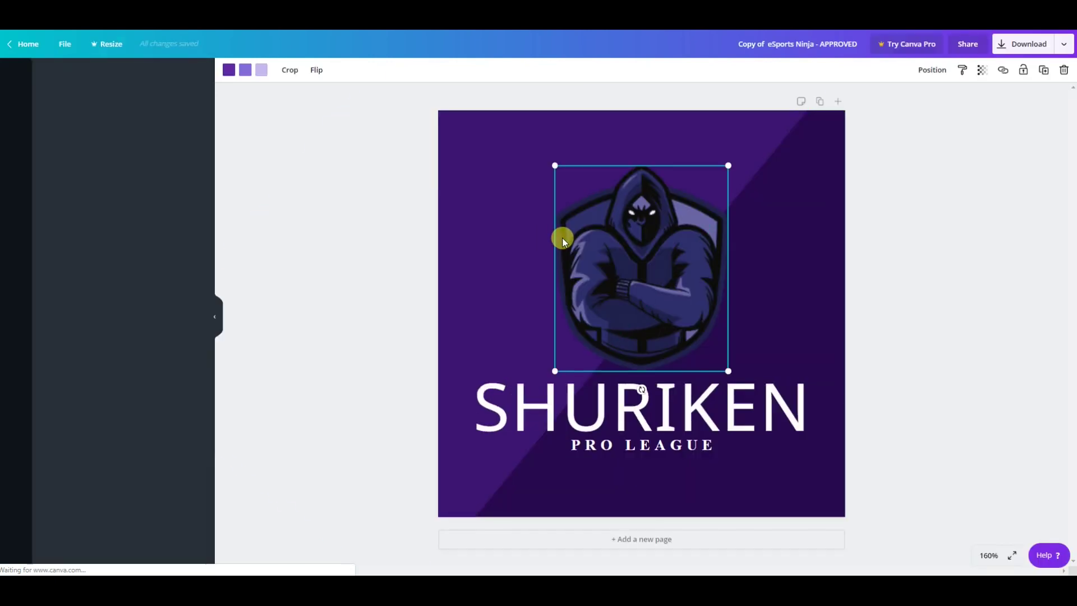
- Recolour the diagonal split shape a pale pink
click(480, 203)
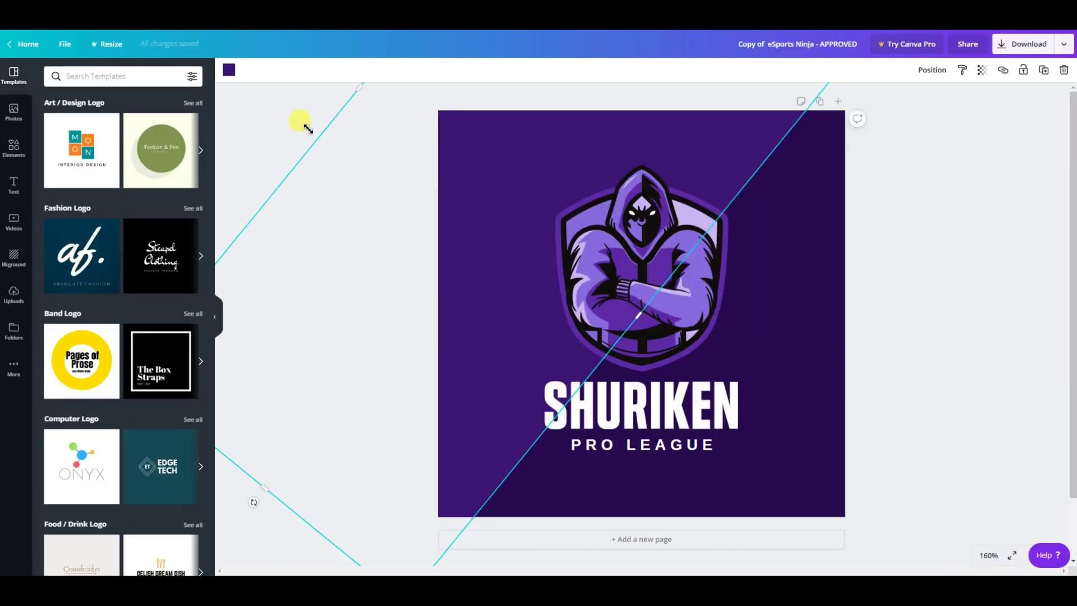
click(228, 69)
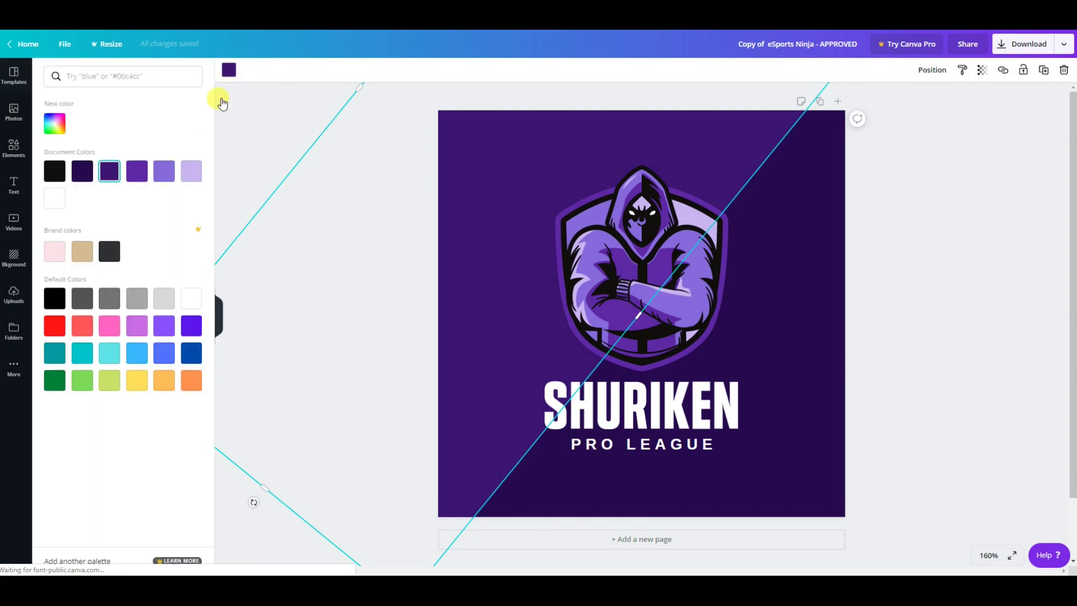
click(55, 244)
click(780, 252)
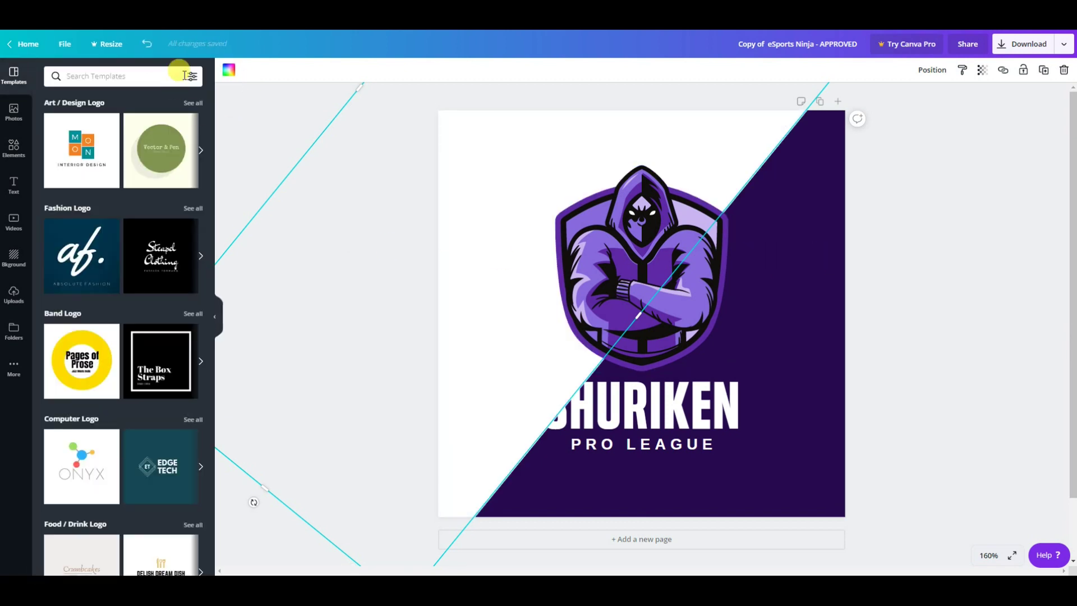
- Make the purple page background white and shrink the ninja emblem to about 148 by 176
click(542, 499)
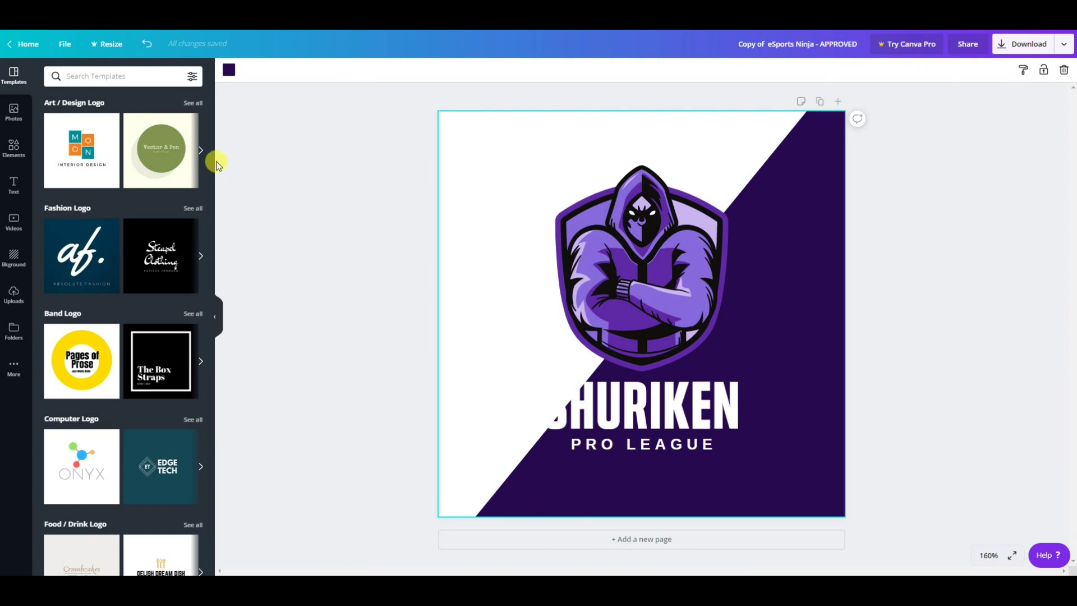
click(229, 70)
click(184, 175)
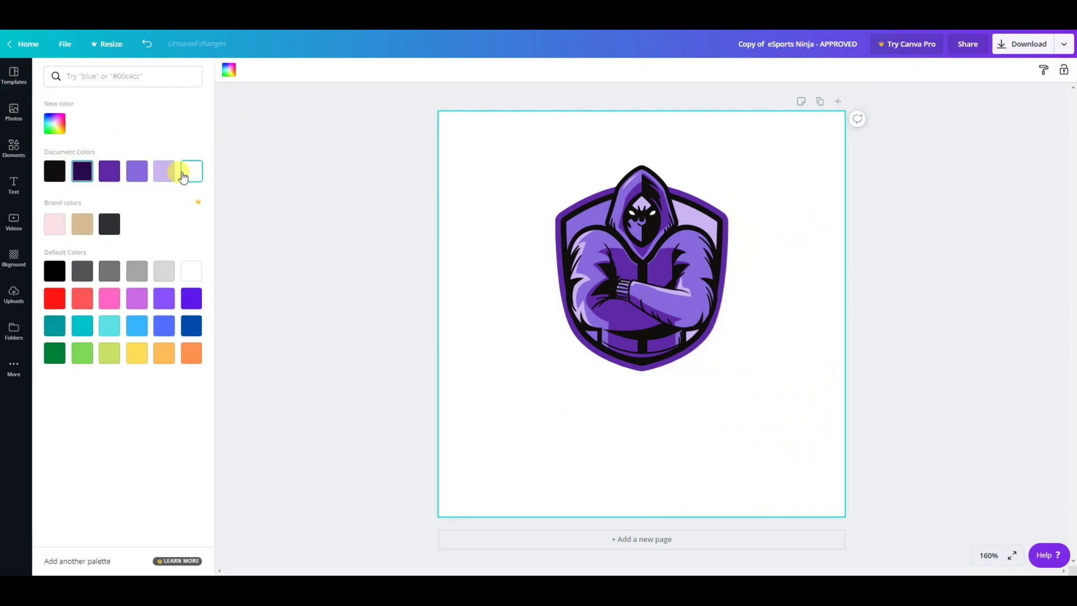
click(712, 259)
drag(725, 368, 657, 279)
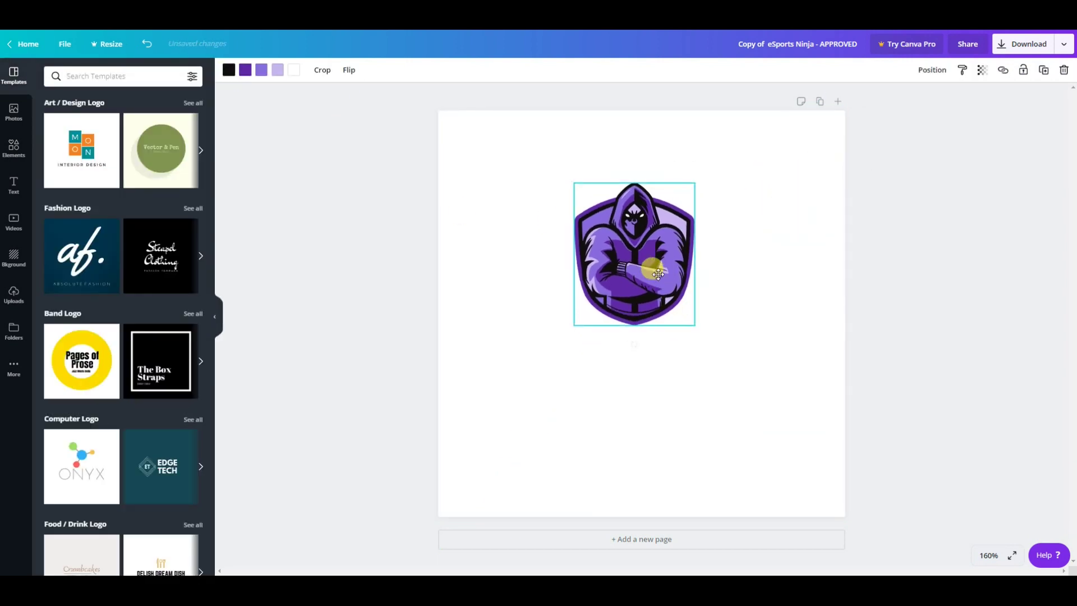
- Search Elements for 'game', add the red dice graphic and shrink it
click(19, 152)
click(77, 76)
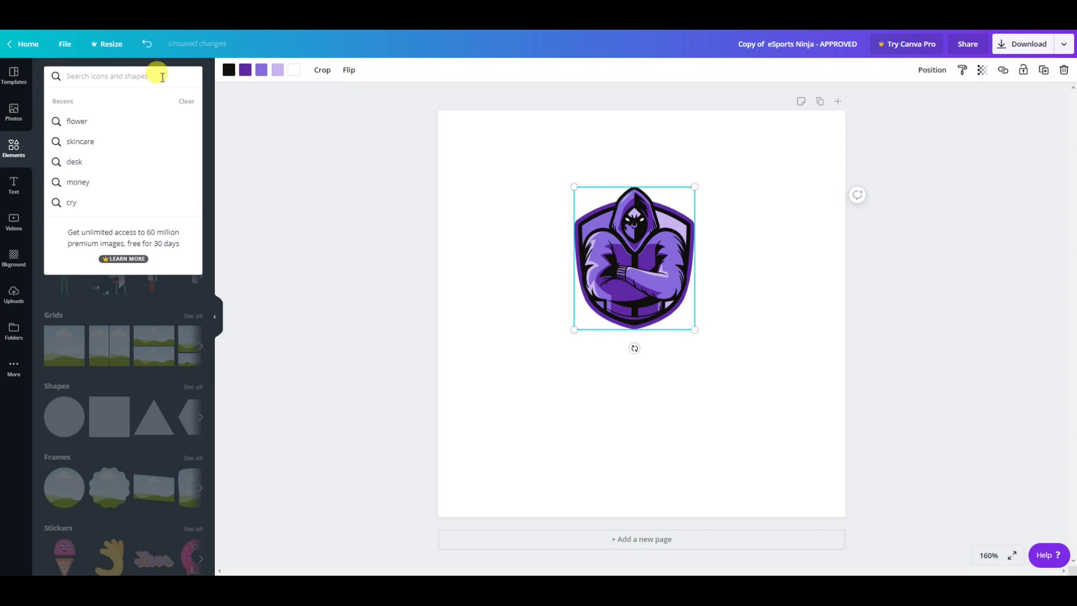
text(game)
key(Return)
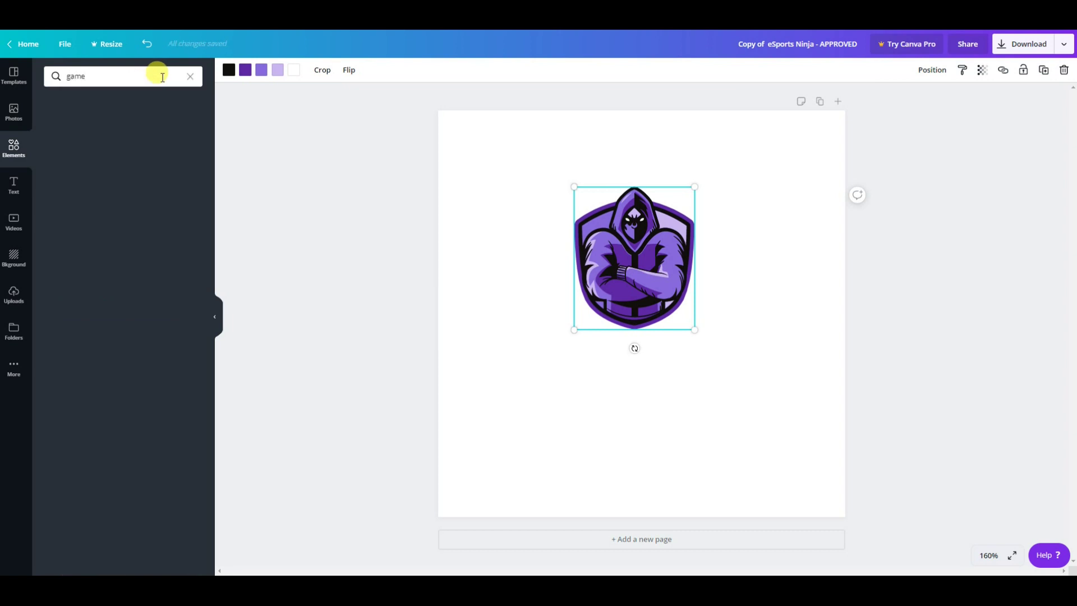
click(82, 167)
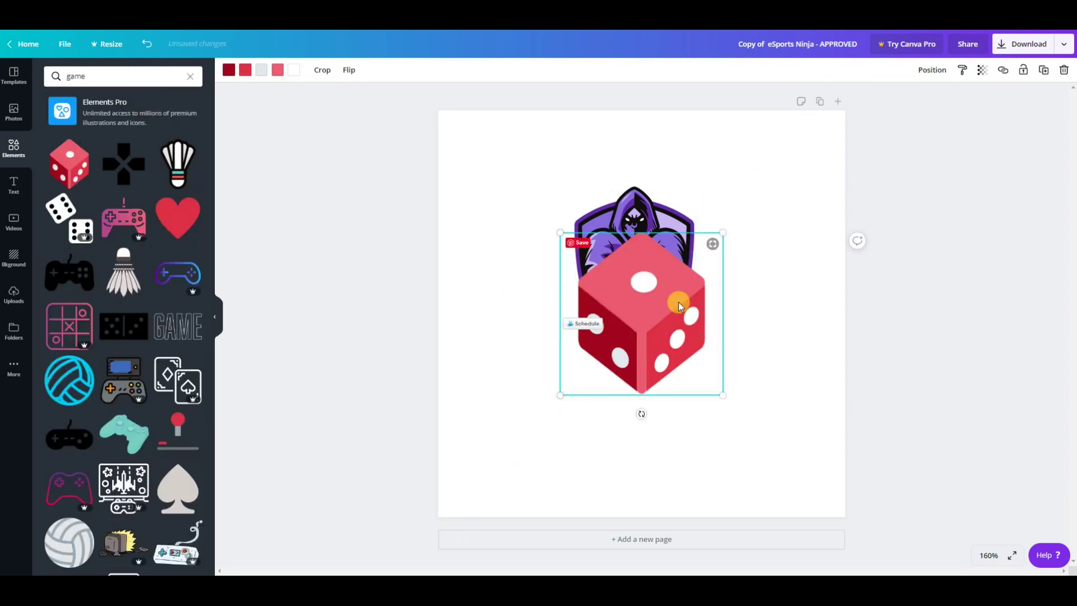
drag(723, 396, 654, 264)
- Delete the hooded ninja emblem behind the dice
click(667, 247)
key(Delete)
click(14, 182)
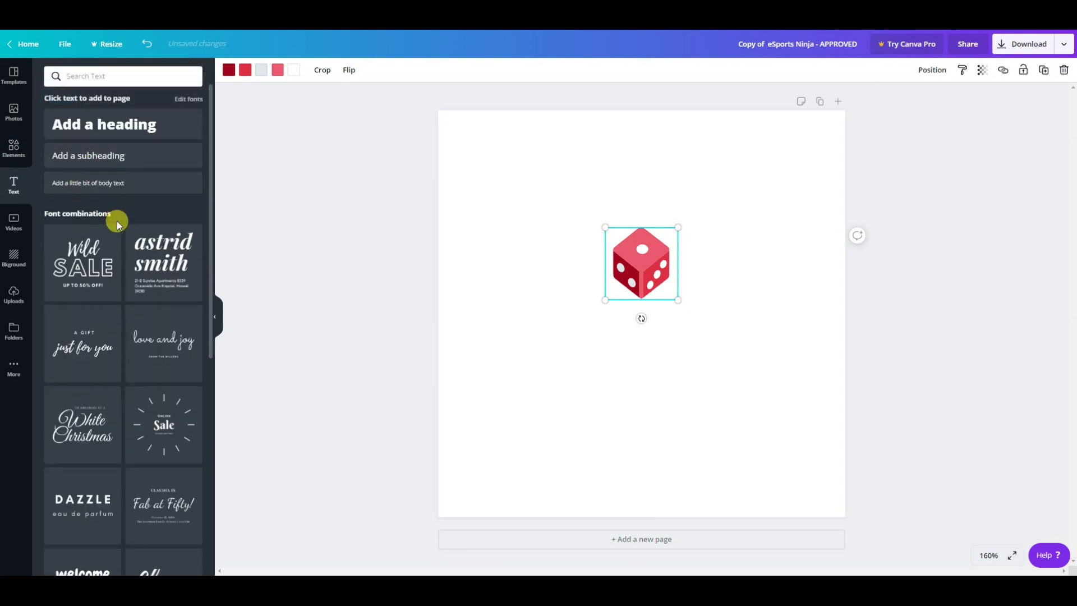
- Add the 'Have a Happy Kwanzaa' text combination below the dice and delete its HAVE A HAPPY line
scroll(115, 223, down, 3)
scroll(129, 255, down, 3)
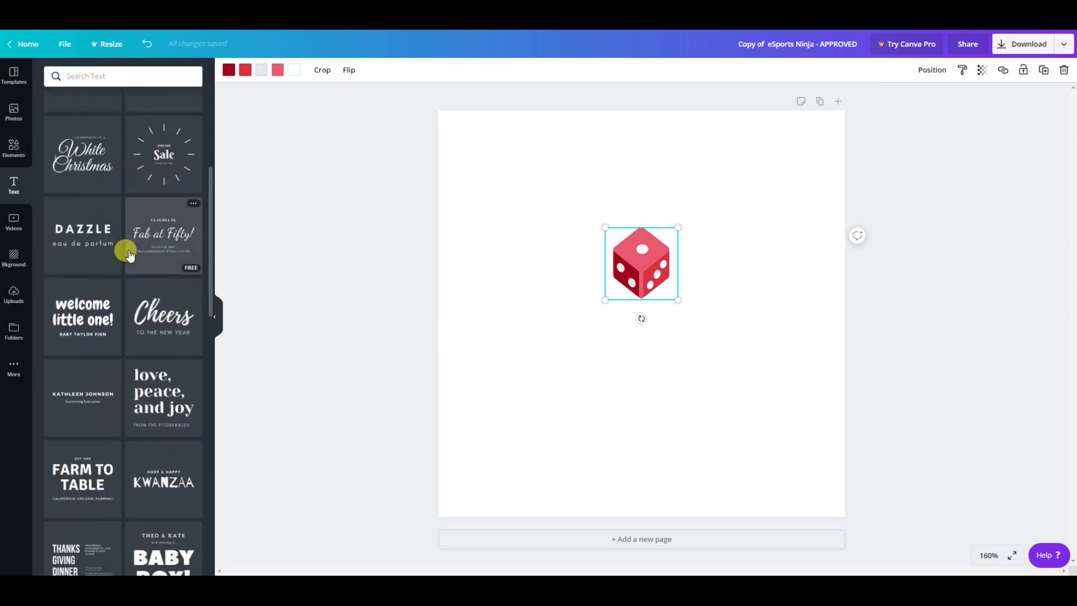
scroll(129, 255, down, 3)
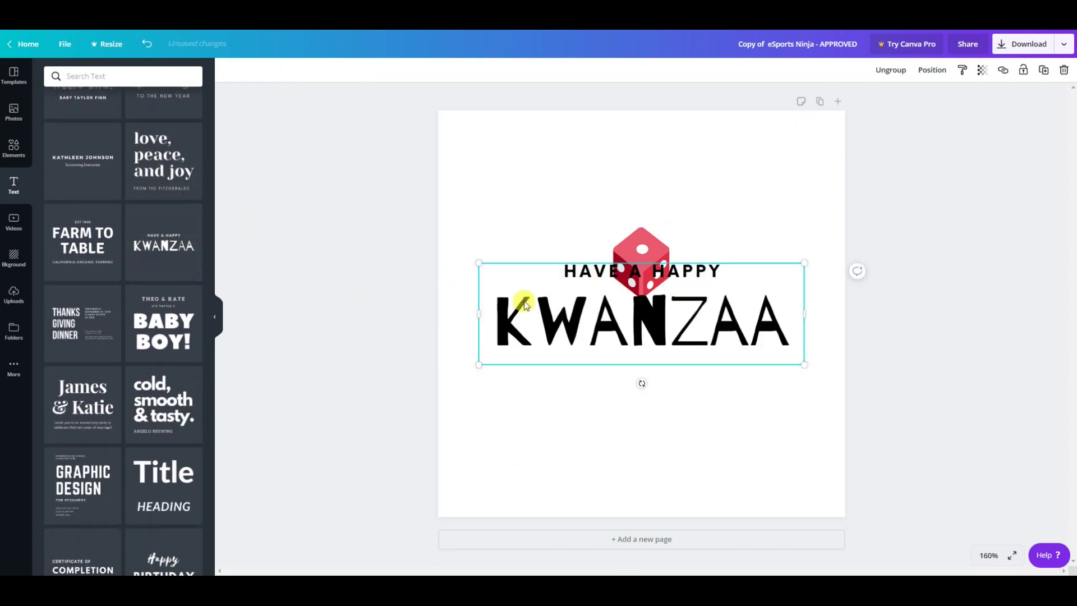
click(557, 337)
drag(558, 337, 589, 317)
double_click(589, 318)
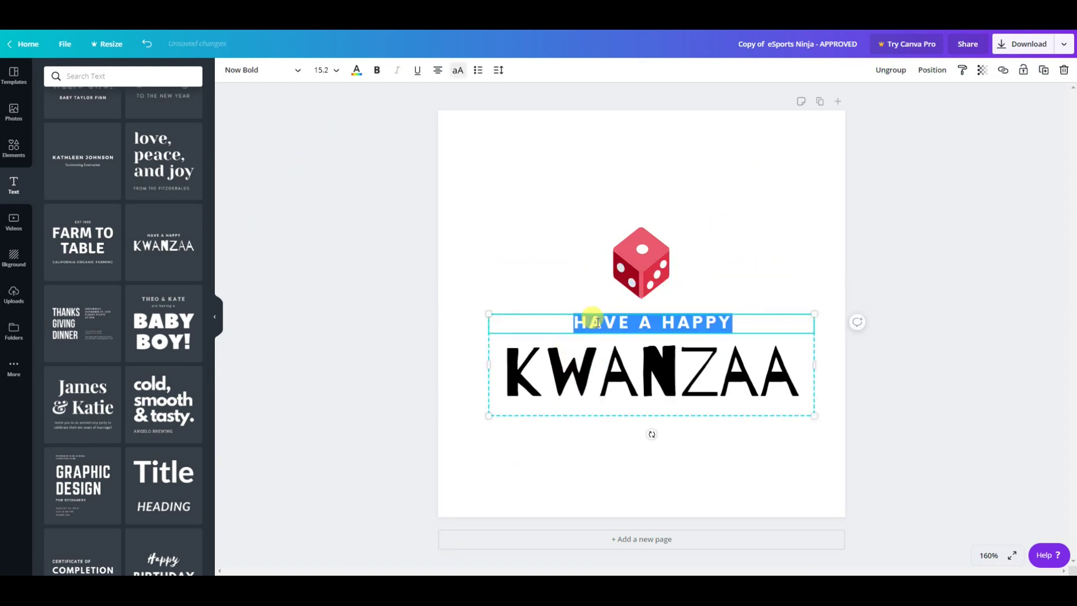
key(BackSpace)
- Replace KWANZAA with 'STEPHS GAMES', shrink it and centre it under the dice
double_click(626, 354)
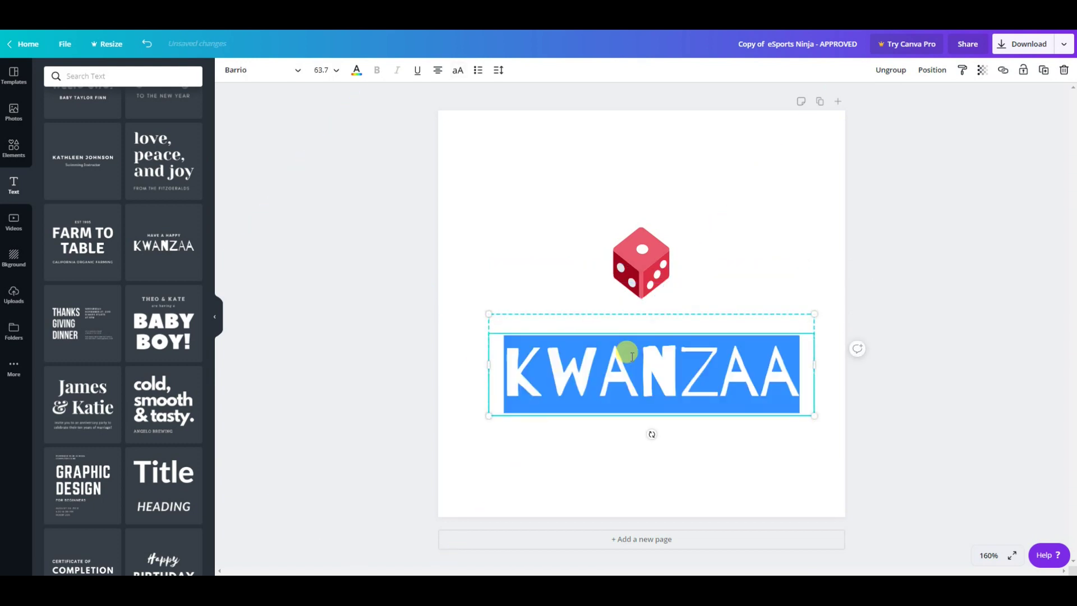
text(STEPHS GAMES)
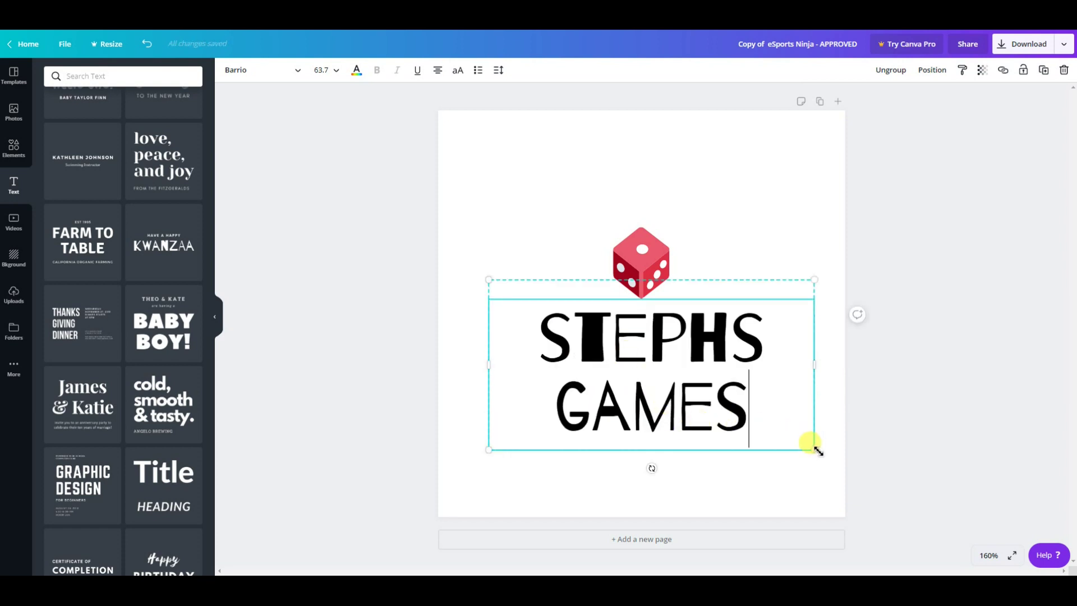
drag(814, 449, 707, 395)
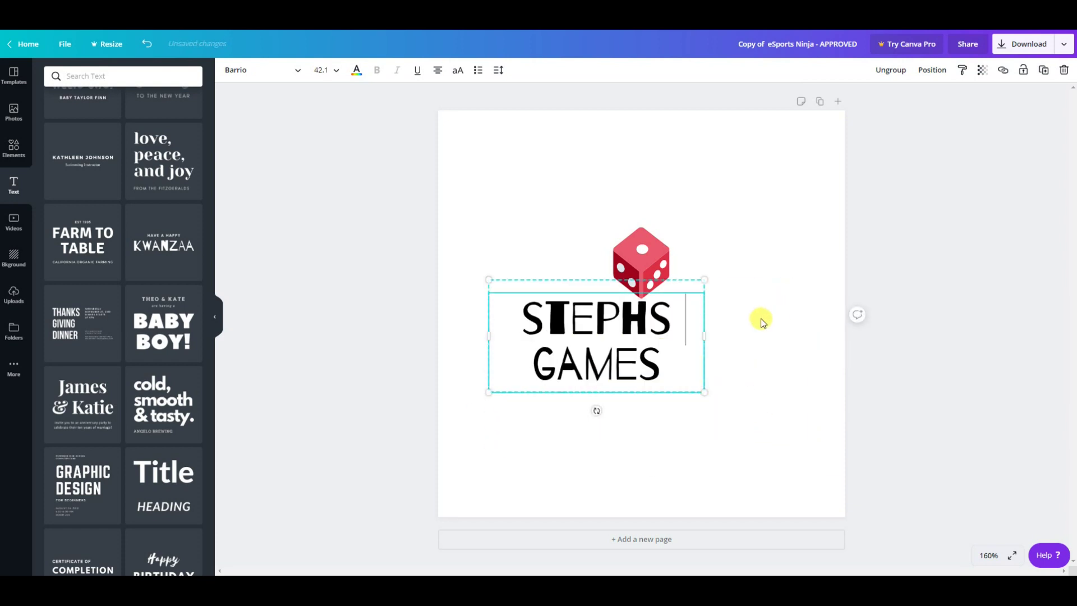
drag(705, 392, 654, 366)
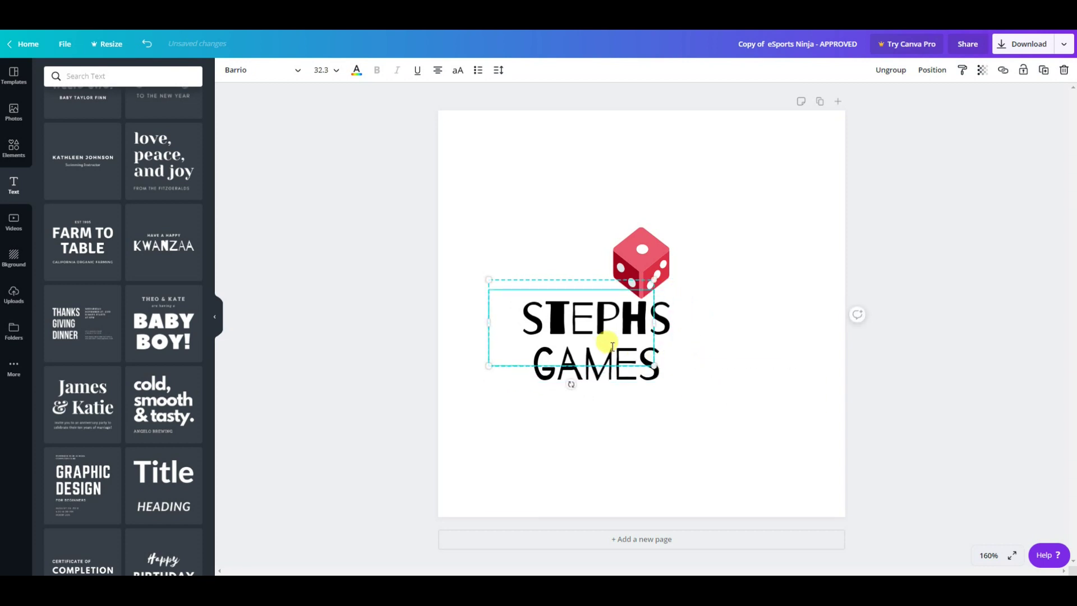
click(469, 291)
drag(572, 342, 641, 348)
click(627, 268)
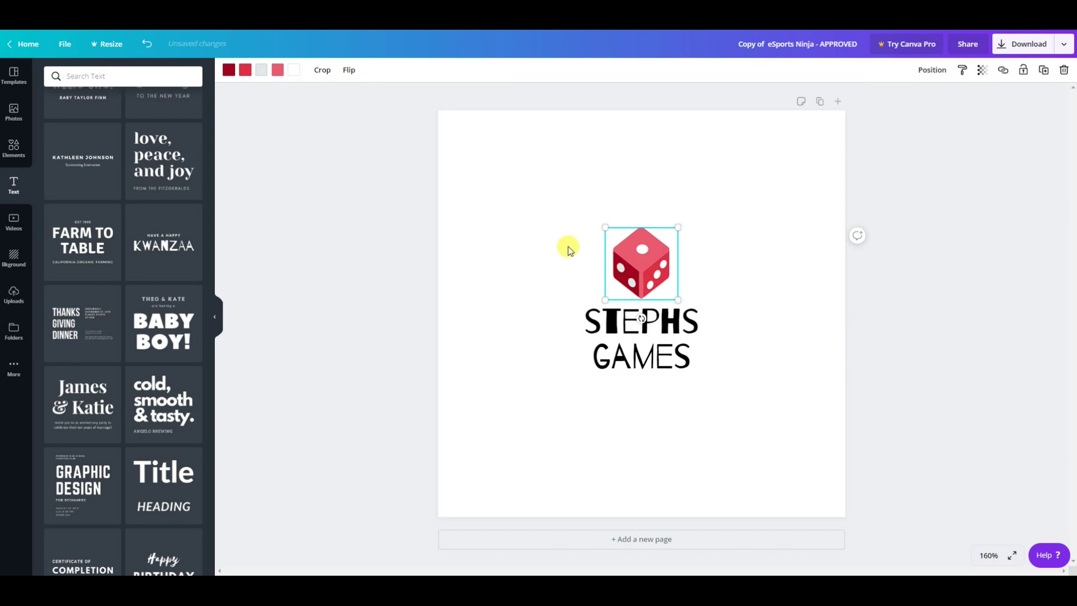
- Turn all three coloured dice faces black and shrink the dice slightly above the title
click(245, 70)
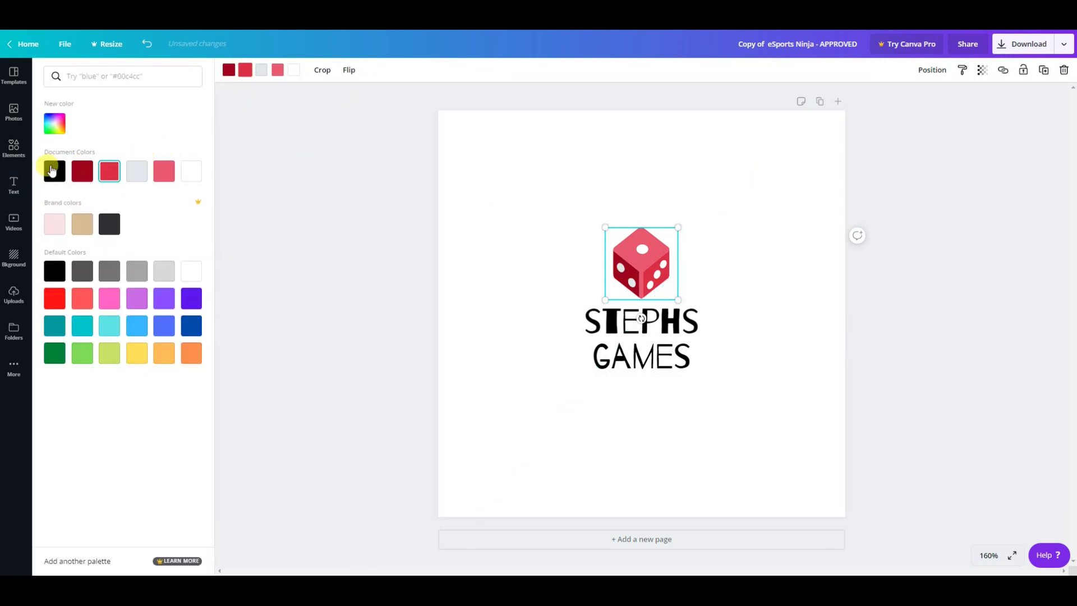
click(54, 171)
click(278, 69)
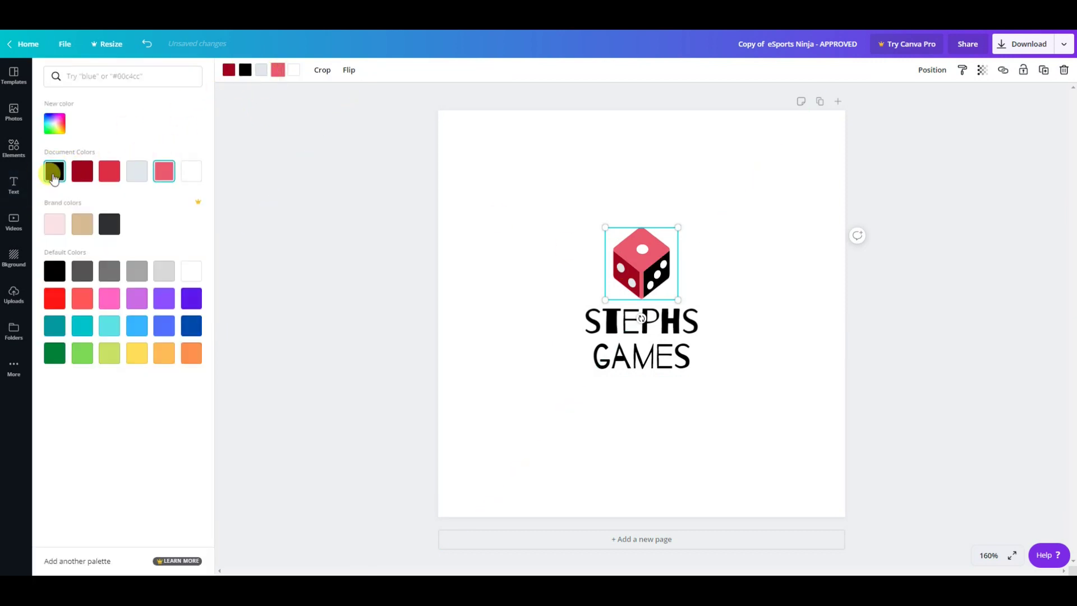
click(55, 171)
click(228, 69)
click(54, 171)
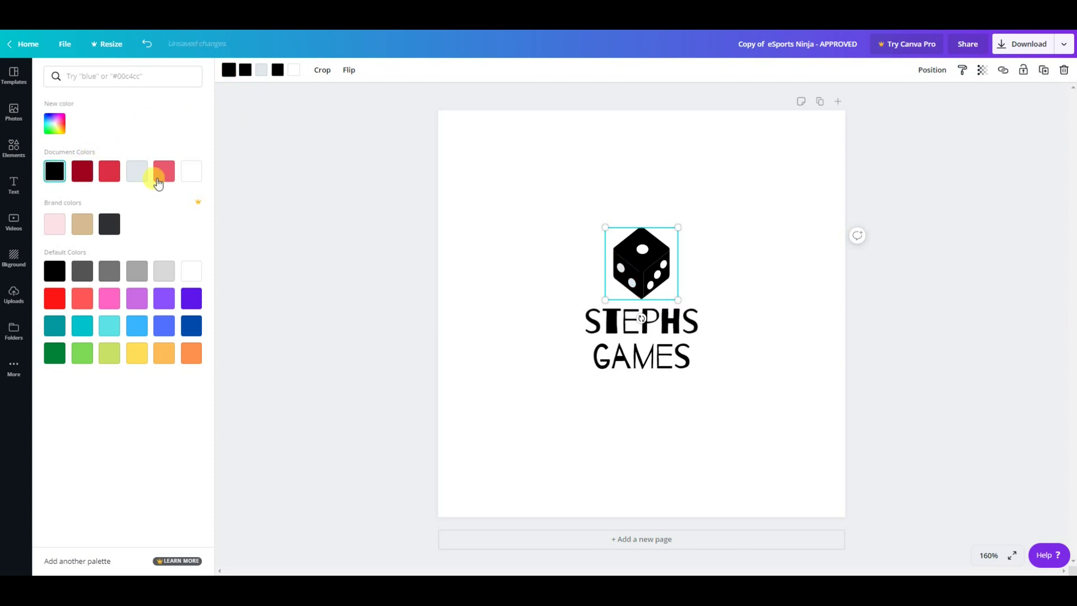
drag(678, 227, 648, 270)
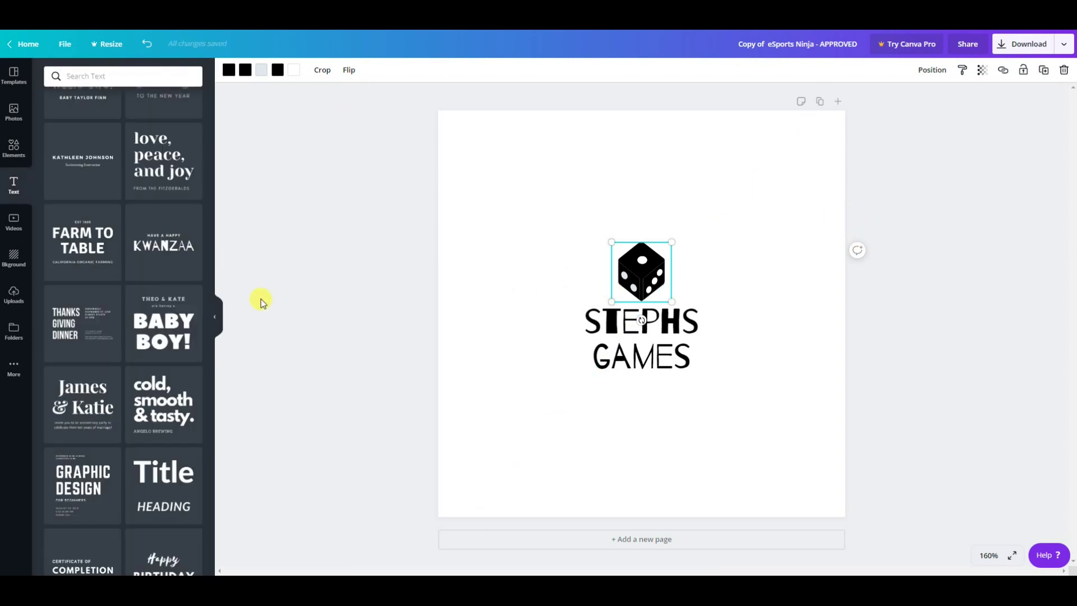
click(261, 303)
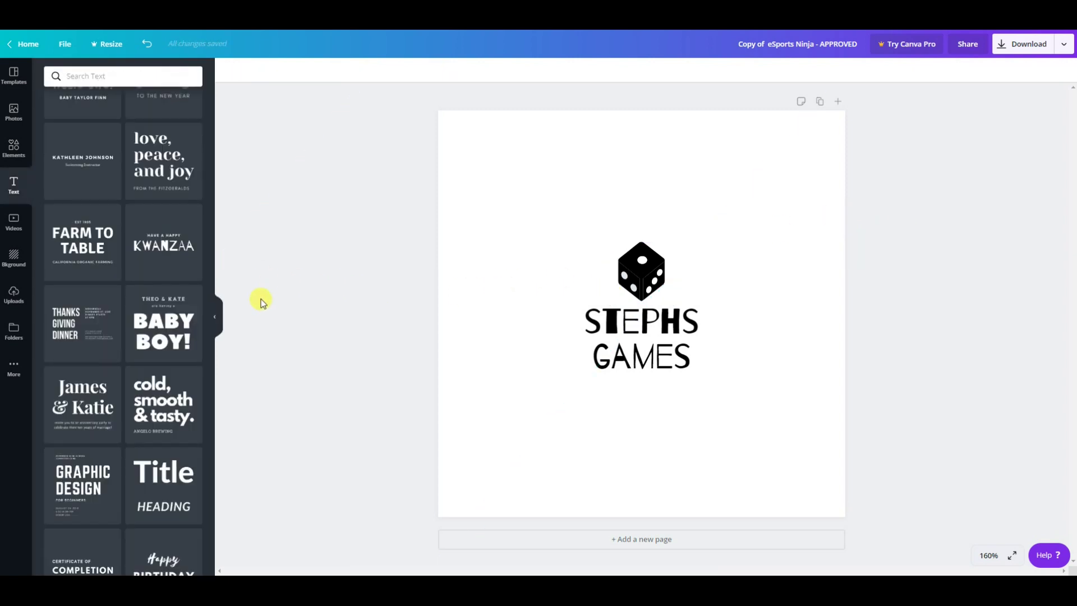